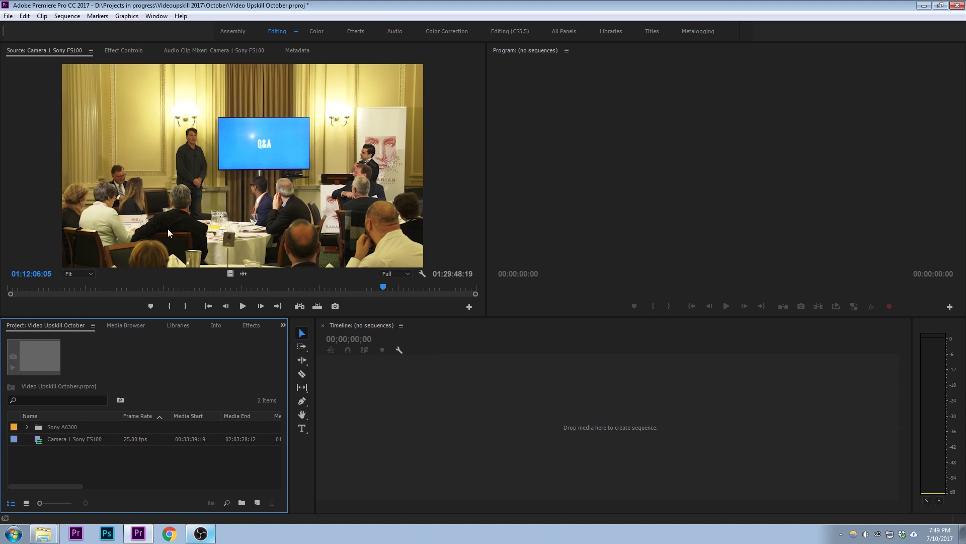
- Move the Camera 1 Sony FS100 clip into the Sony A6300 bin
click(51, 426)
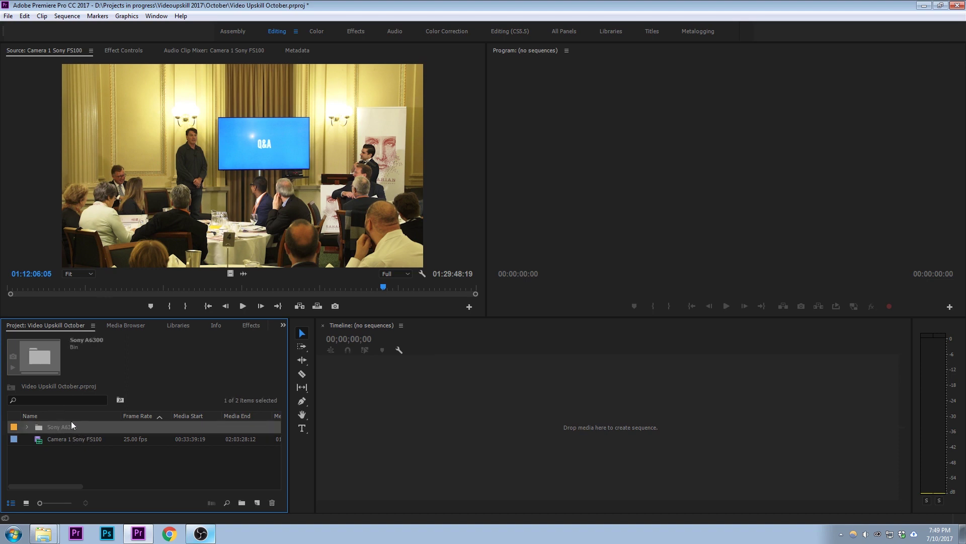
click(63, 459)
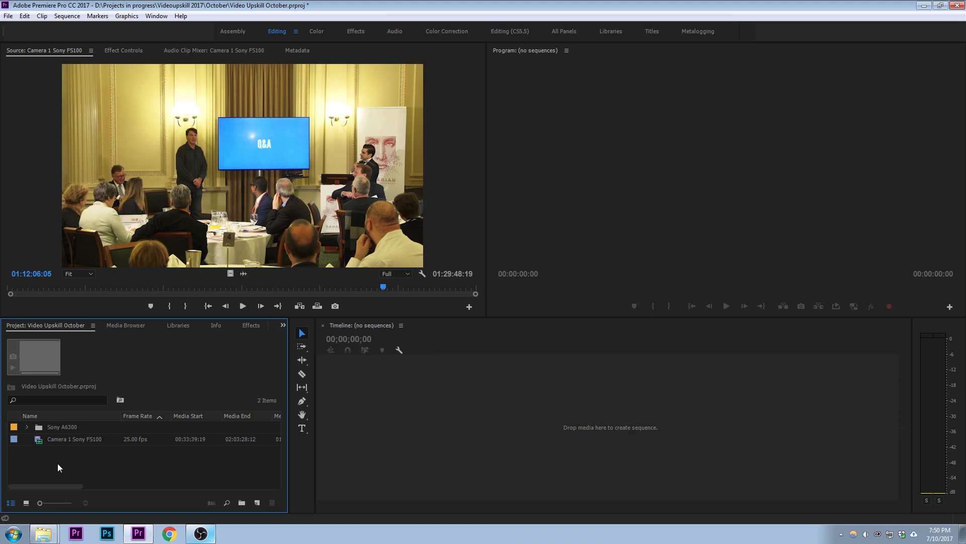
click(50, 440)
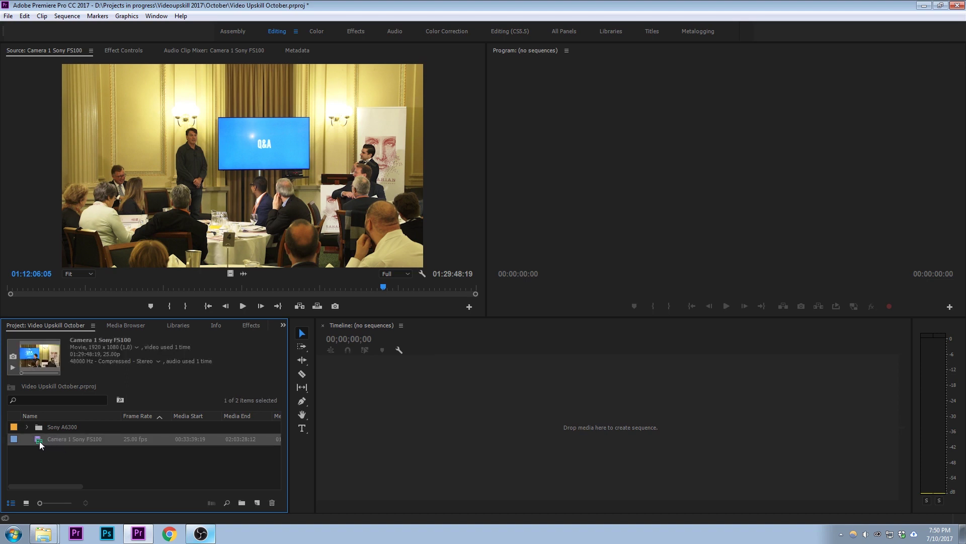
drag(40, 443, 42, 426)
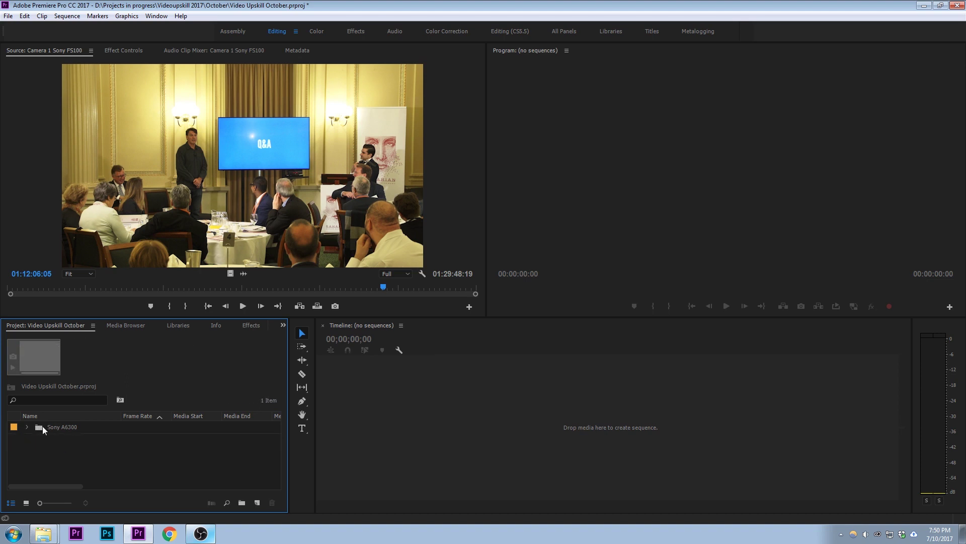
- Open the Sony A6300 bin in its own window in List View and select all its clips
double_click(42, 426)
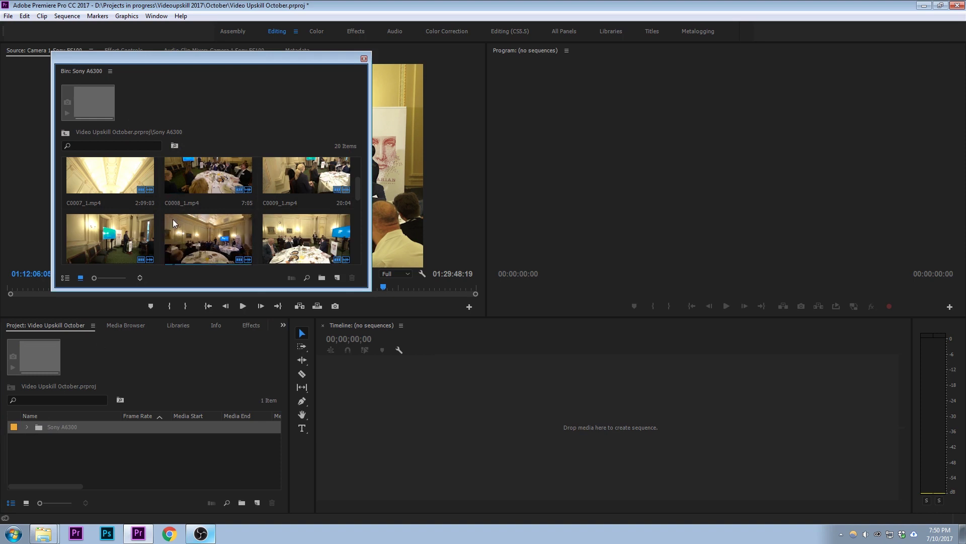
scroll(173, 219, down, 1)
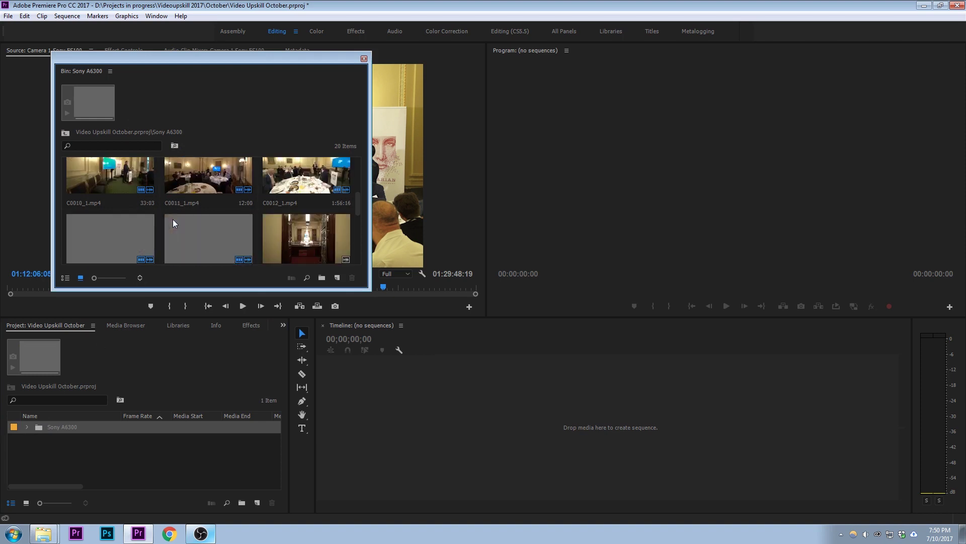
click(66, 279)
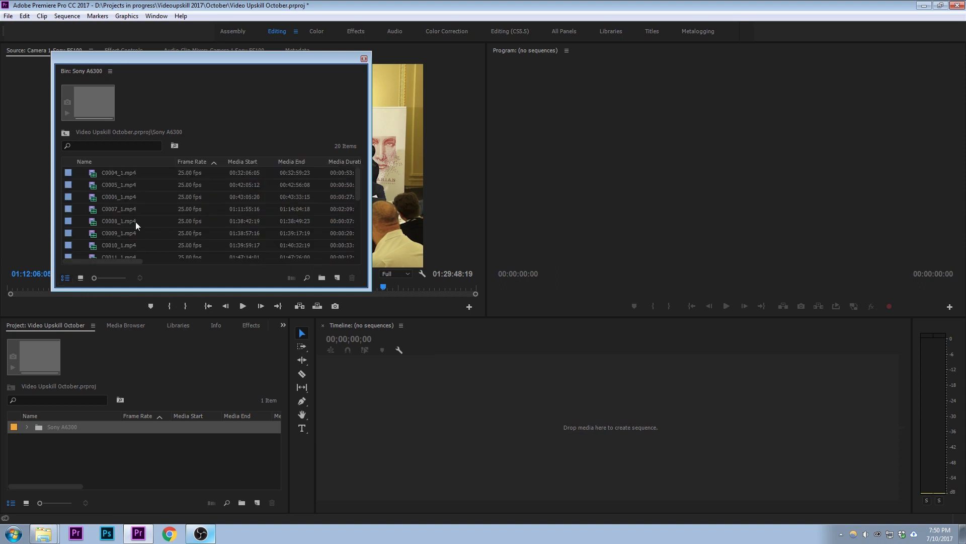
click(117, 206)
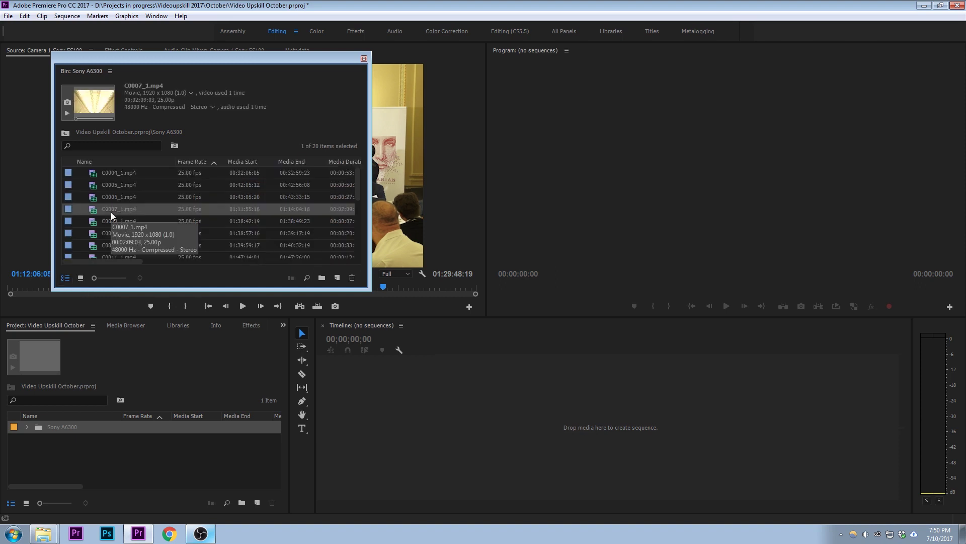
key(ctrl+a)
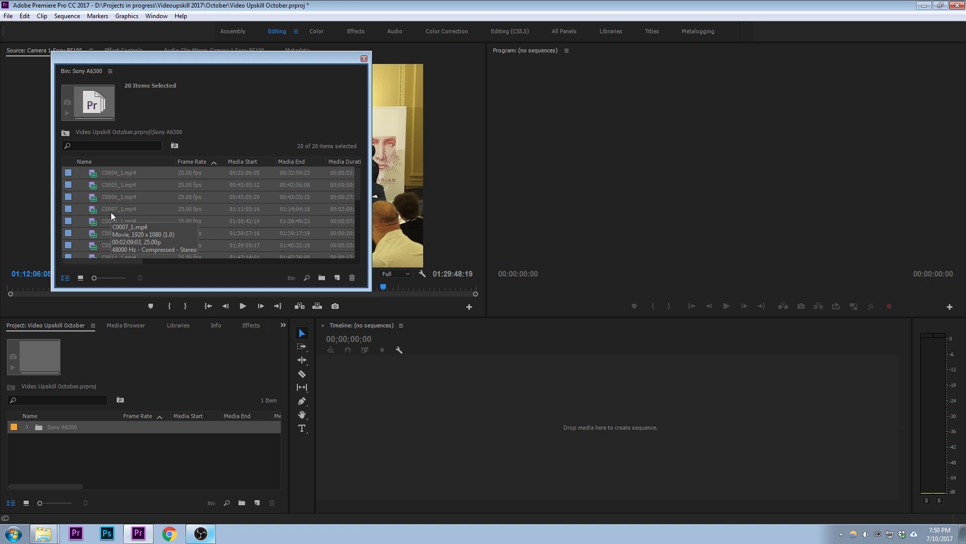
- Create a multi-camera source sequence from the selected clips synced by Timecode, accepting the audio sync warning
right_click(111, 213)
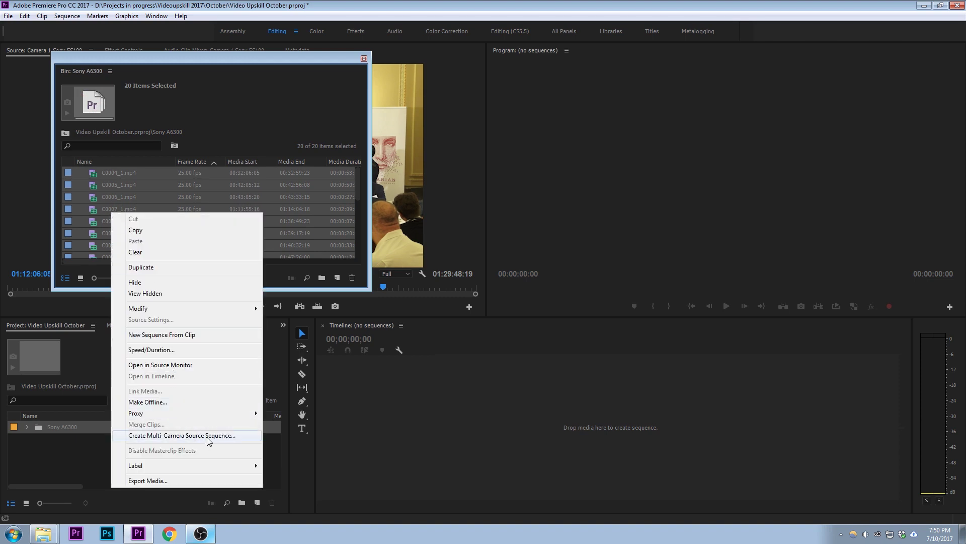
click(243, 436)
click(415, 173)
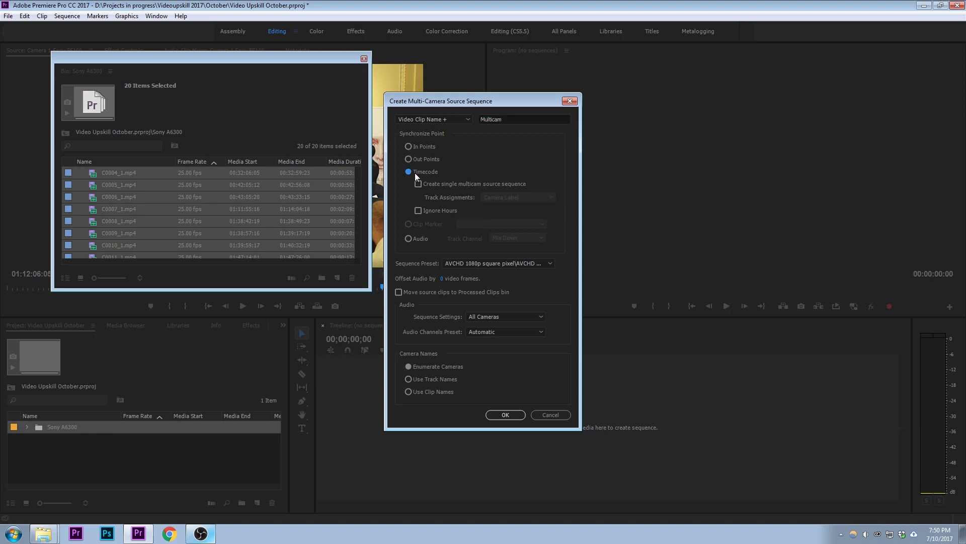
click(504, 415)
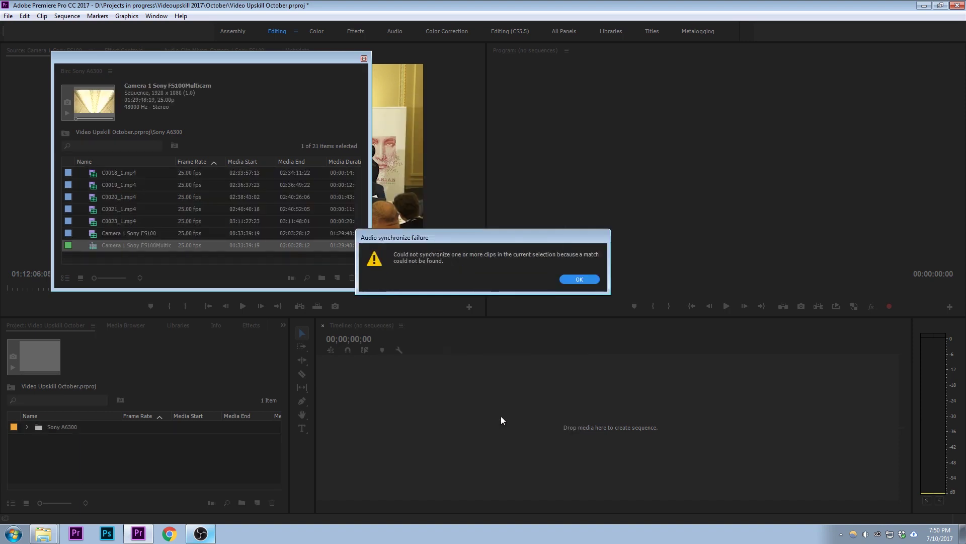
click(580, 280)
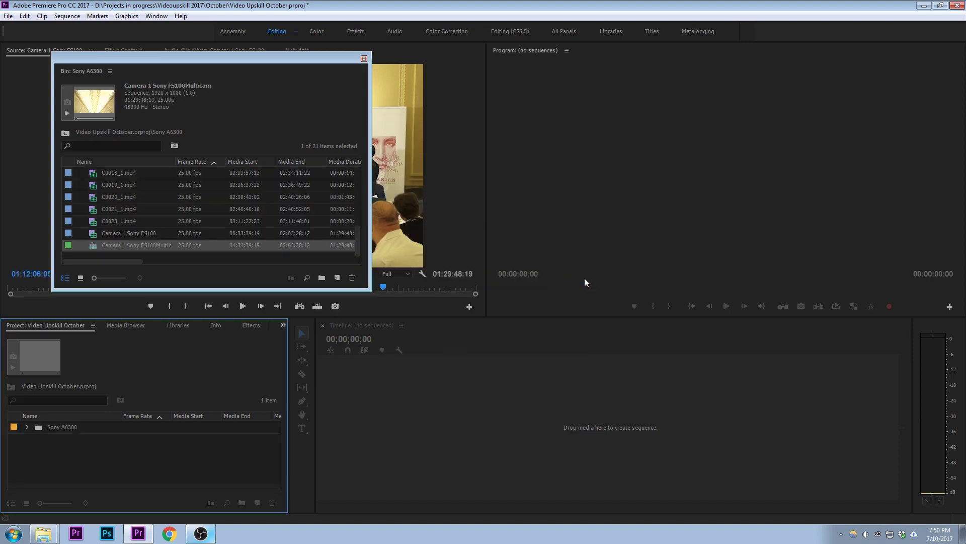
- Review the multicam sequence in the timeline, then undo it with Ctrl+Z to restore the FS100 clip
right_click(99, 247)
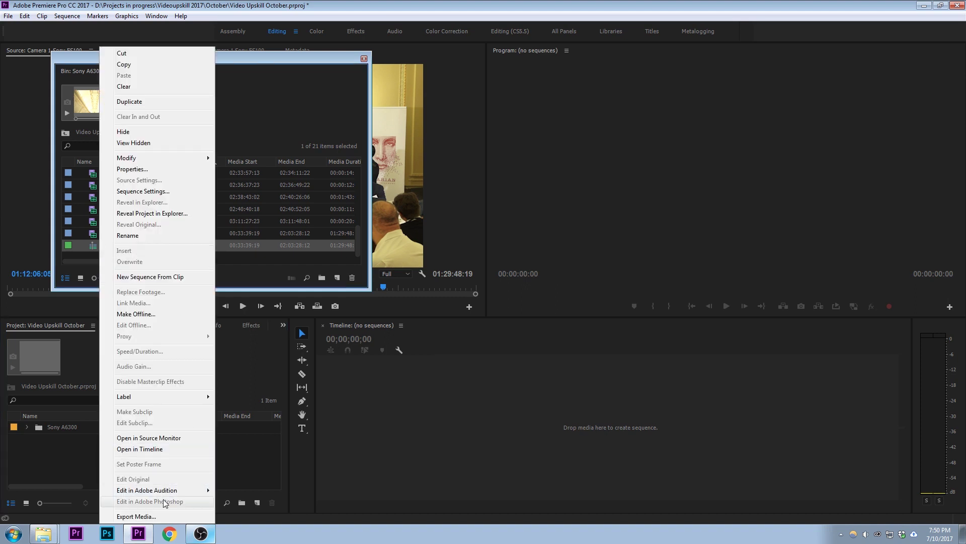
click(162, 450)
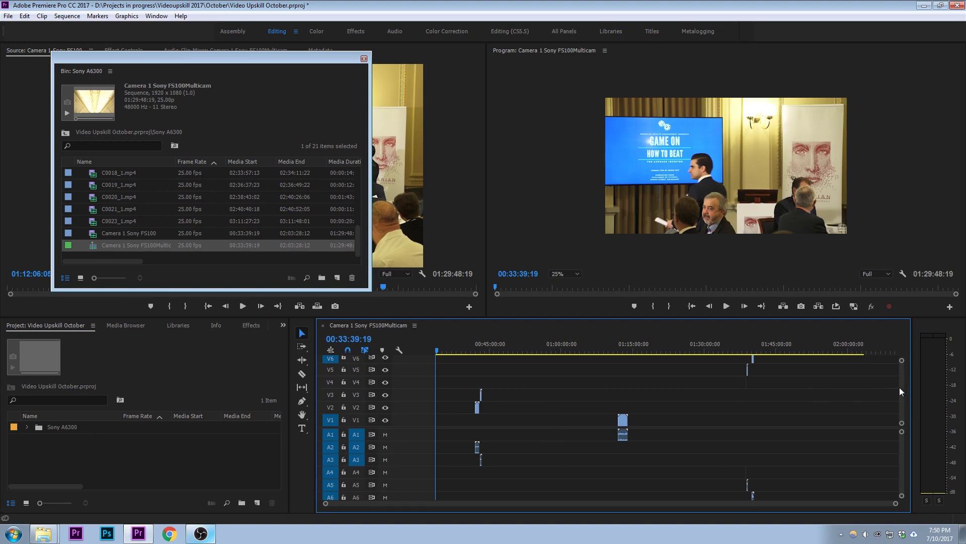
scroll(899, 386, up, 3)
scroll(899, 382, down, 2)
scroll(901, 382, up, 2)
drag(773, 351, 698, 346)
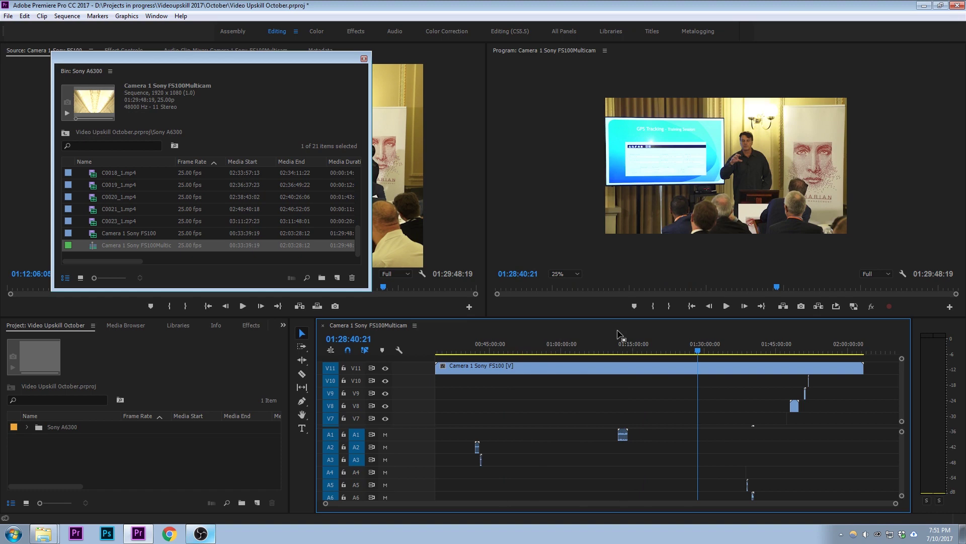
key(ctrl+z)
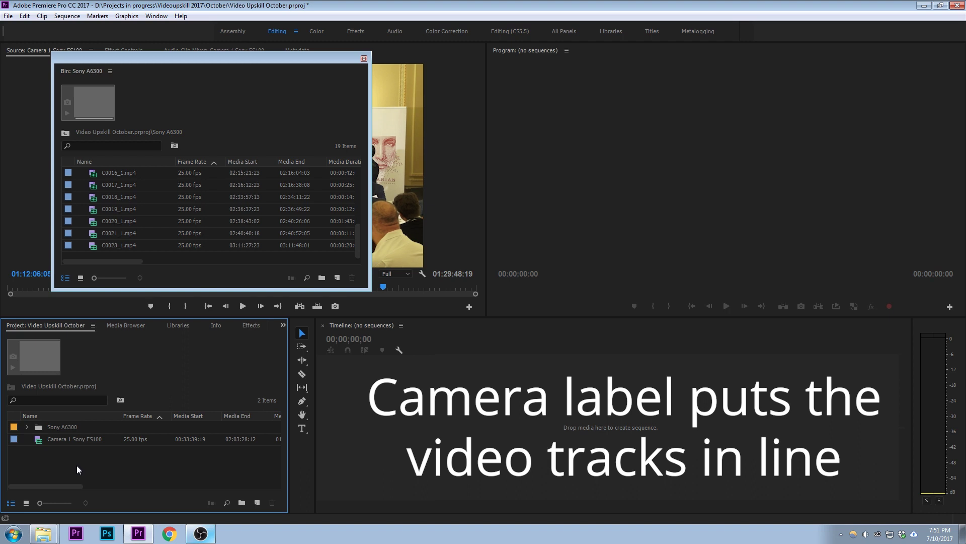
- Add a Camera Label column via Metadata Display search 'camera', then select the FS100 clip's Camera Label cell
click(50, 443)
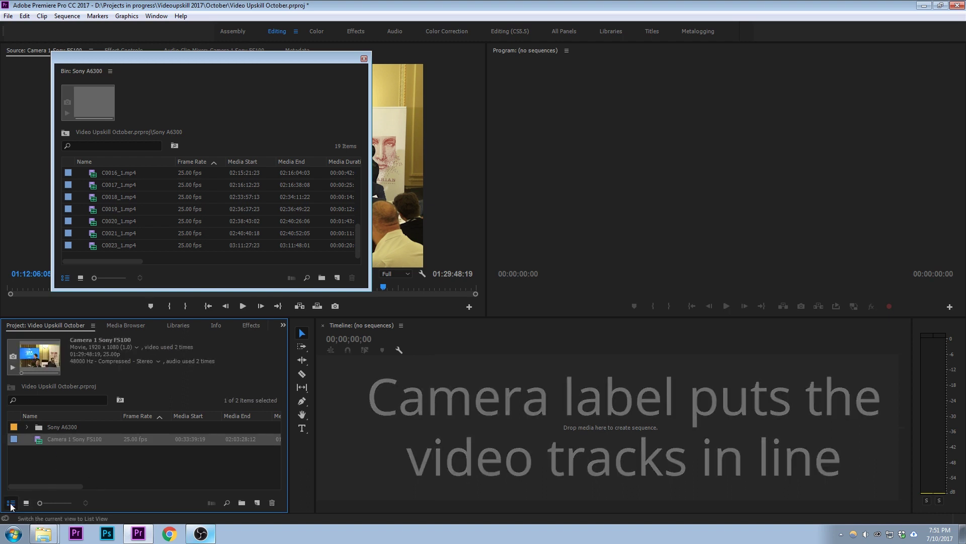
drag(44, 487, 256, 484)
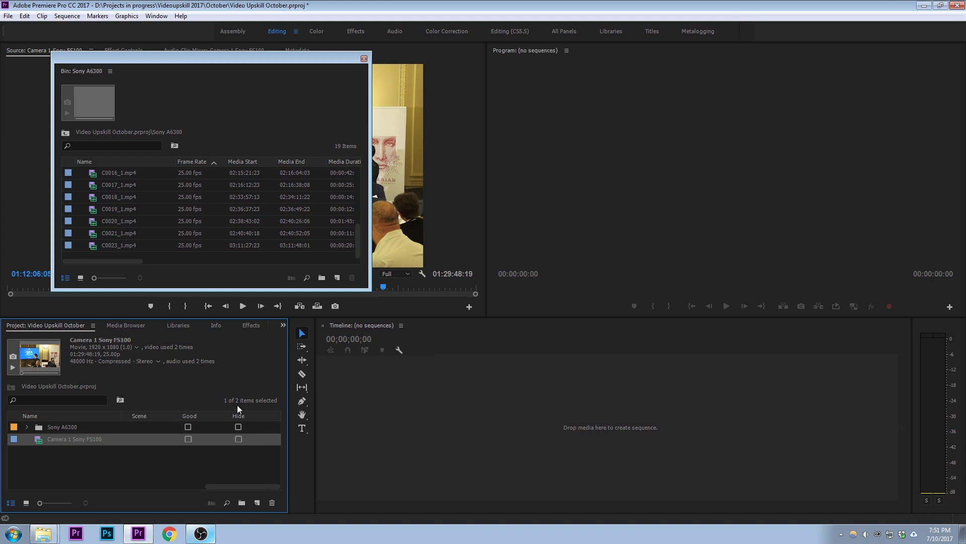
right_click(250, 415)
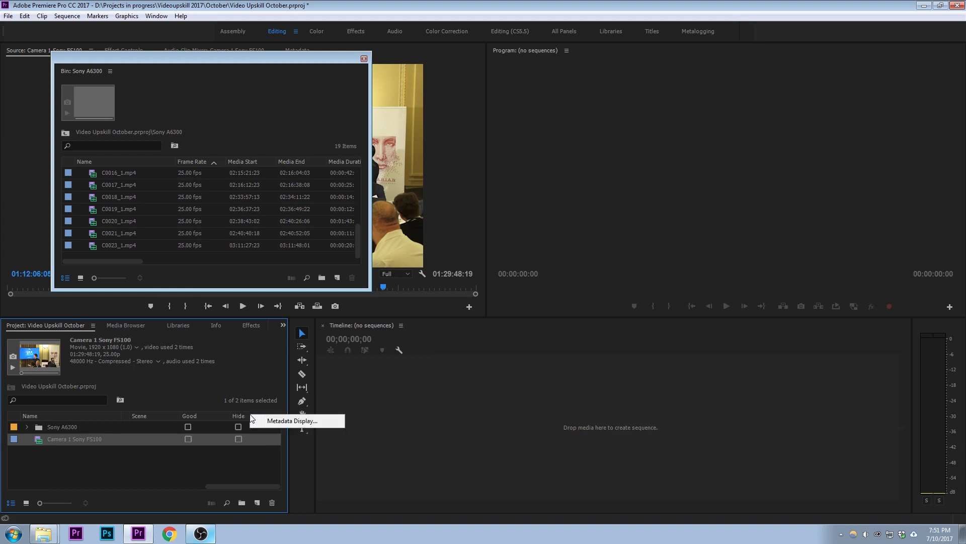
click(293, 421)
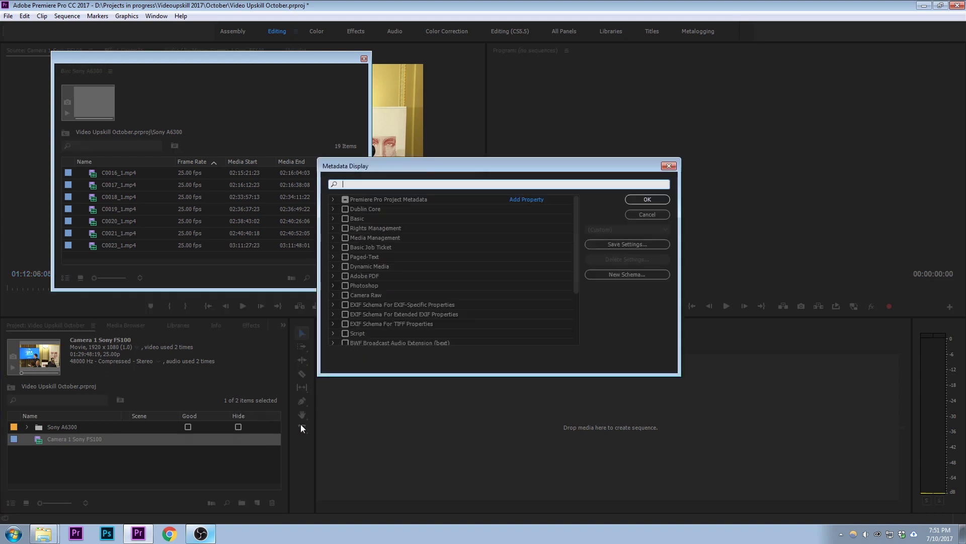
click(374, 184)
text(camera)
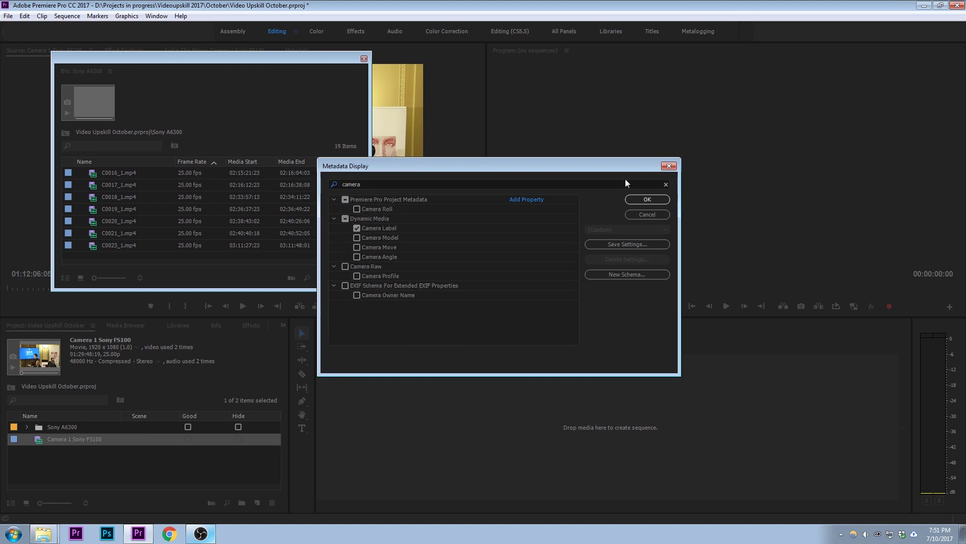
click(648, 200)
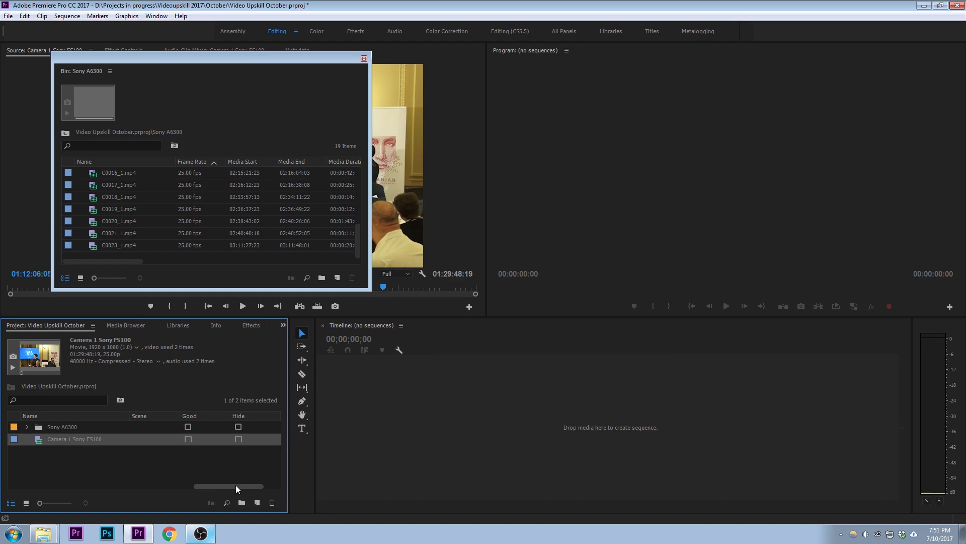
drag(236, 484, 262, 485)
click(251, 440)
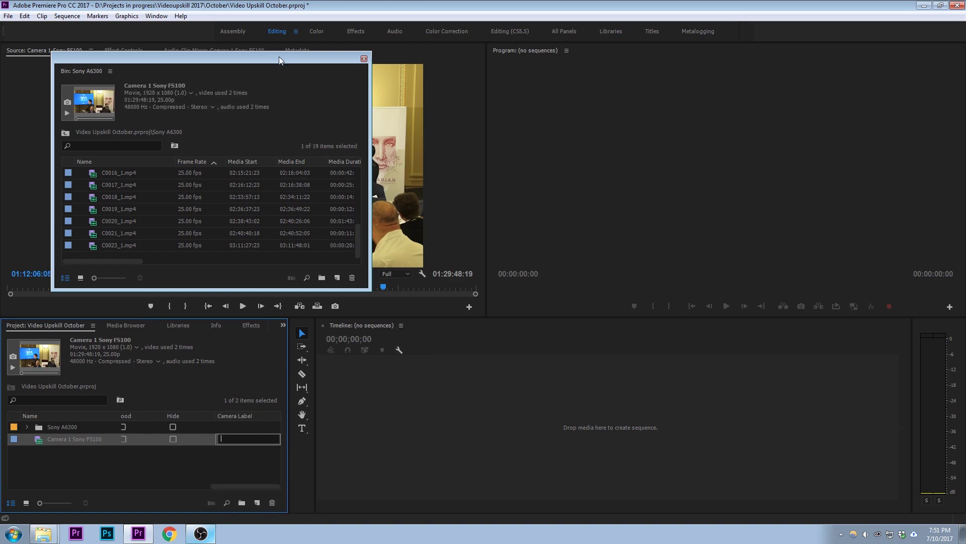
- Set the Camera 1 Sony FS100 clip's Camera Label to 1
drag(276, 59, 742, 117)
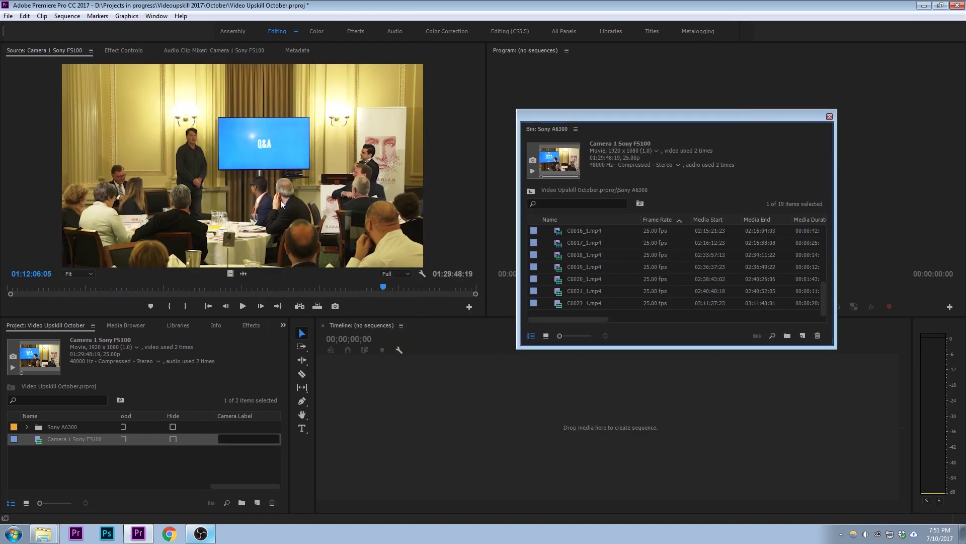
click(246, 439)
text(1)
click(238, 459)
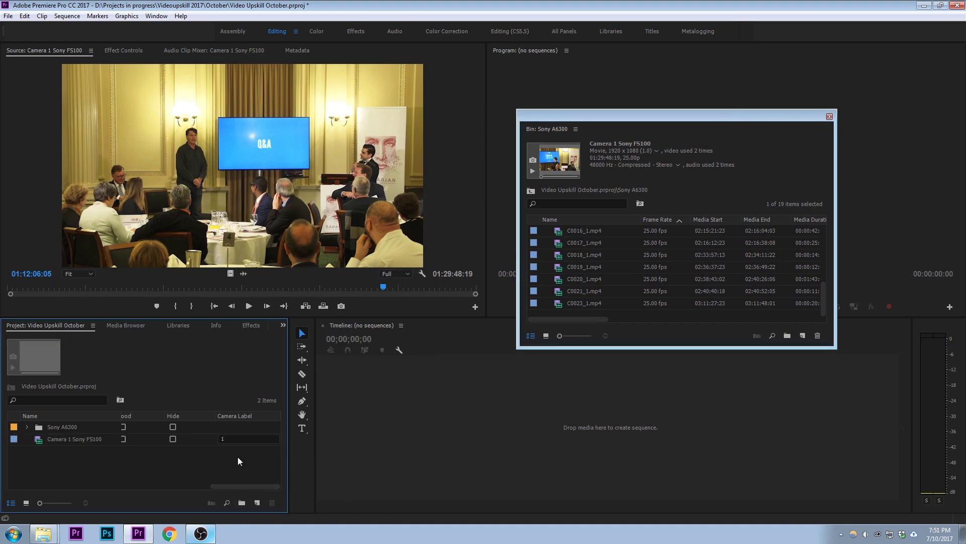
- In the Sony A6300 bin window, set C0016_1.mp4's Camera Label to 2
drag(602, 119, 555, 110)
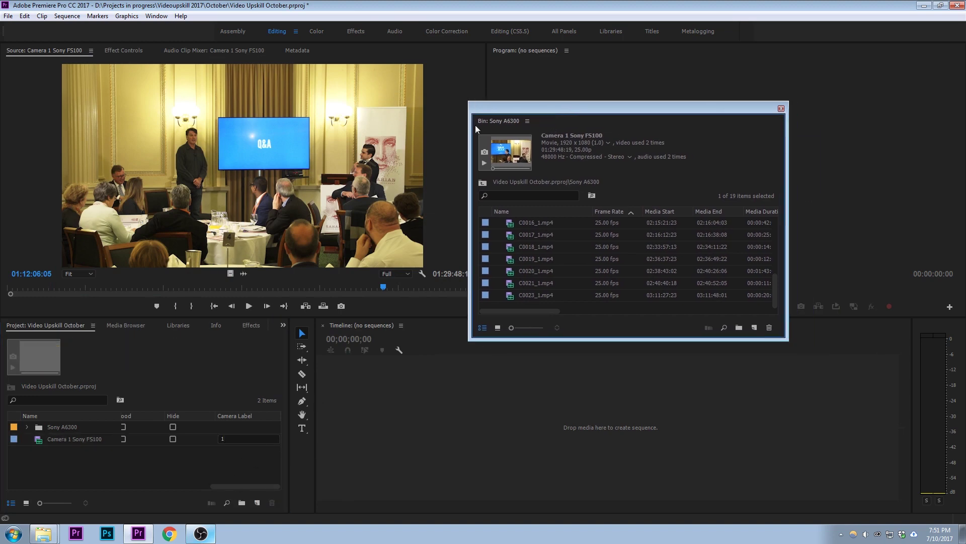
click(64, 425)
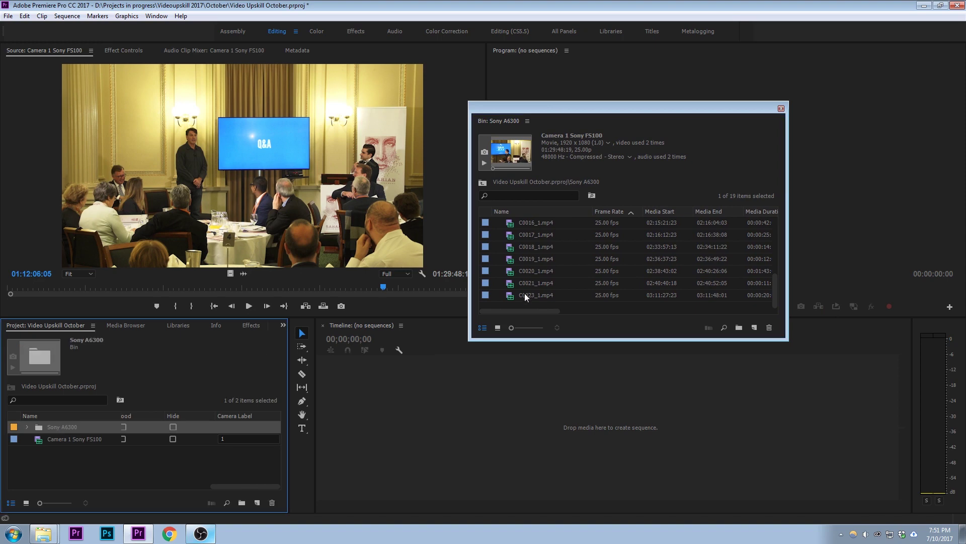
drag(524, 311, 742, 309)
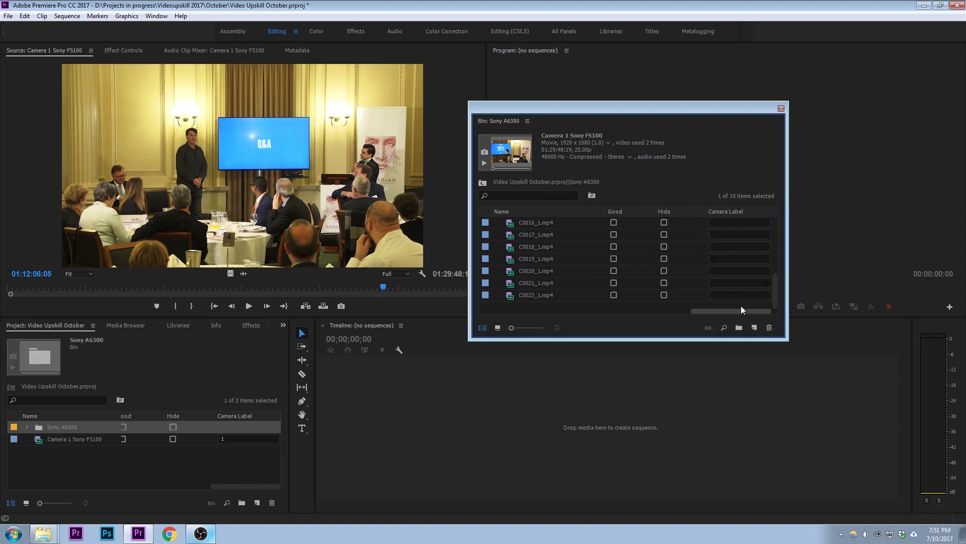
click(730, 225)
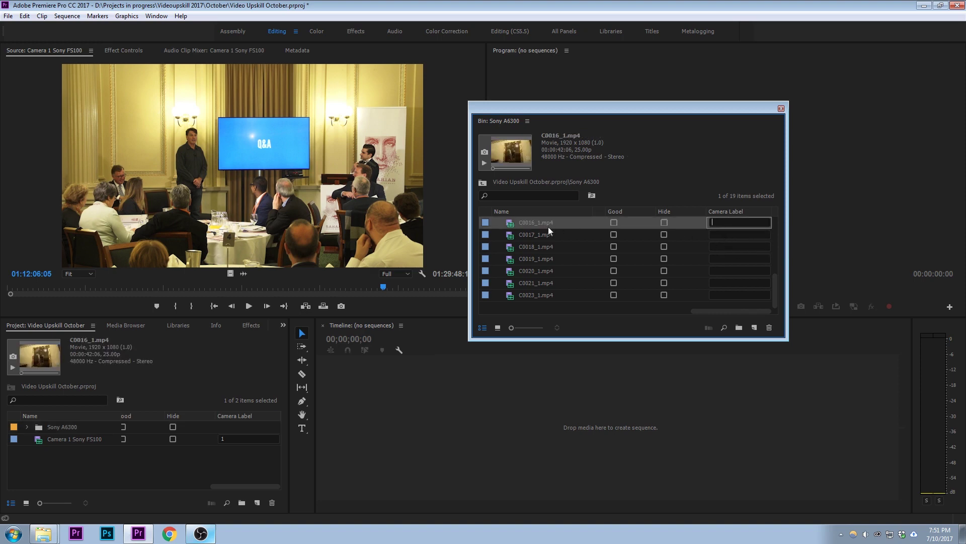
key(ctrl+a)
click(730, 223)
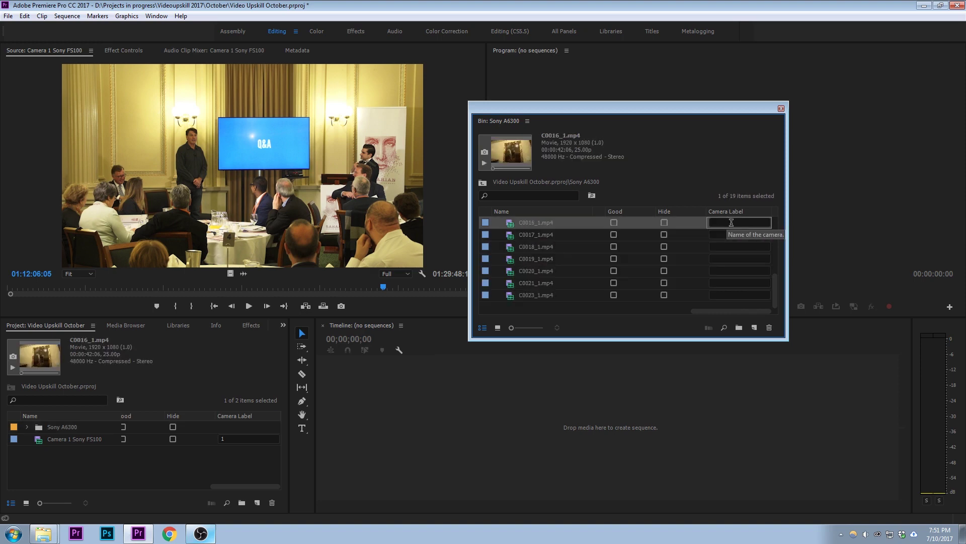
text(2)
- Set Camera Label 2 for C0017_1.mp4 and C0018_1.mp4, cancelling the accidental C0019_1.mp4 rename
click(727, 234)
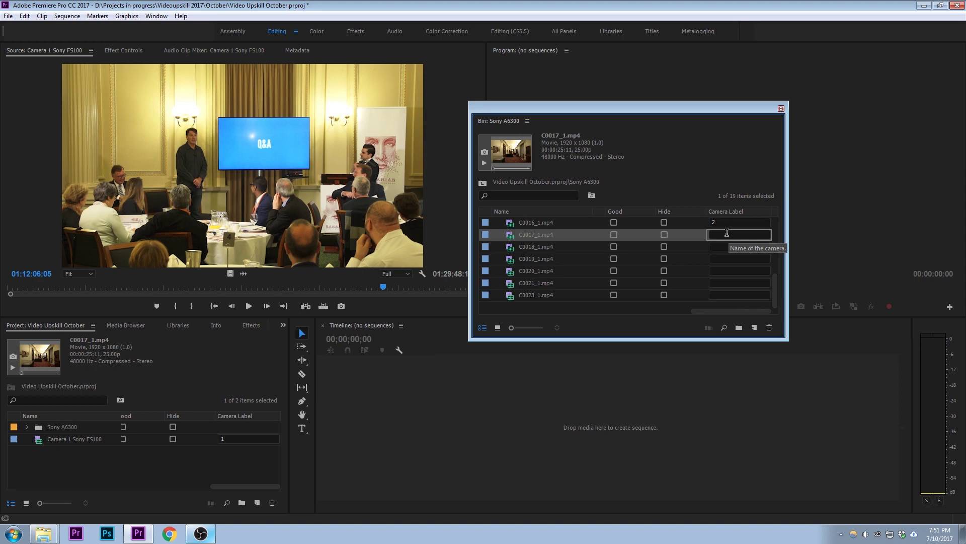
text(2)
key(Return)
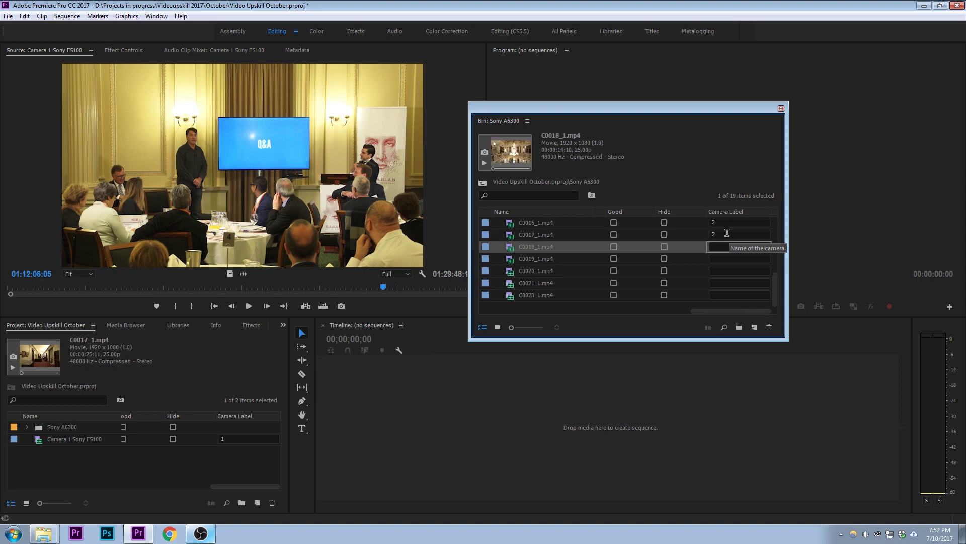
text(2)
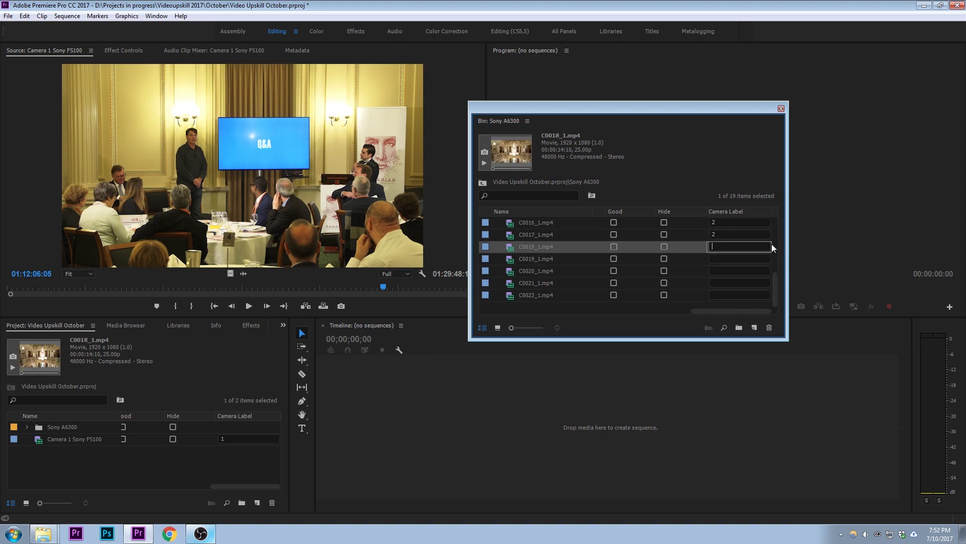
key(Tab)
text(2)
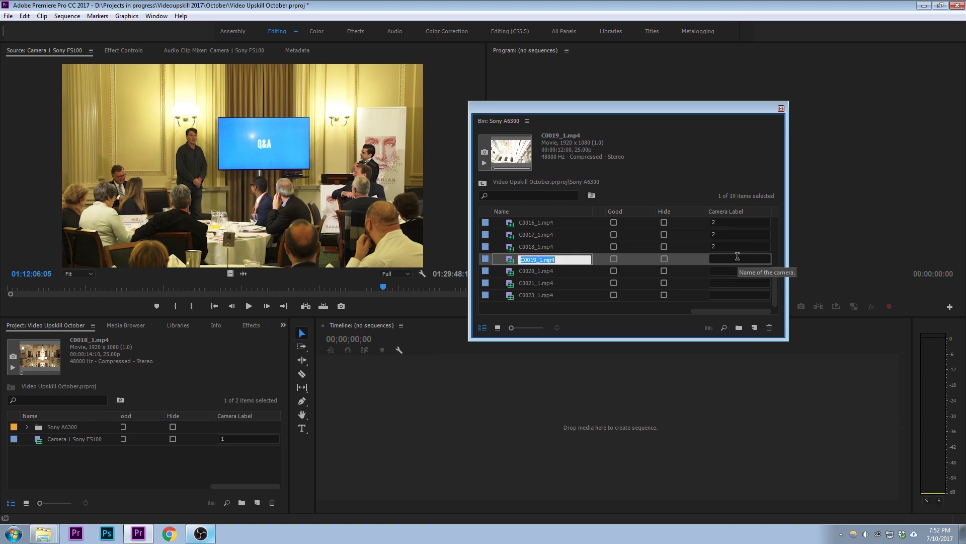
key(Escape)
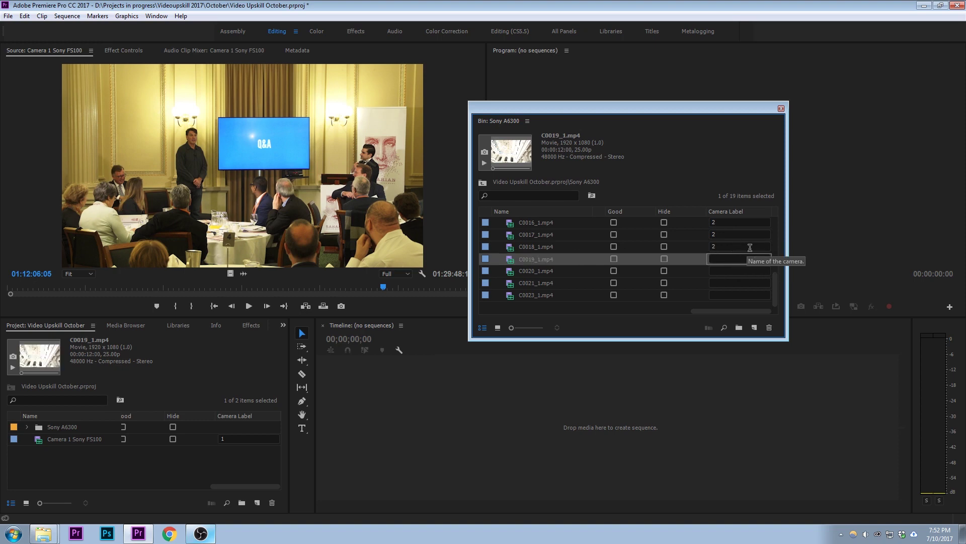
click(747, 245)
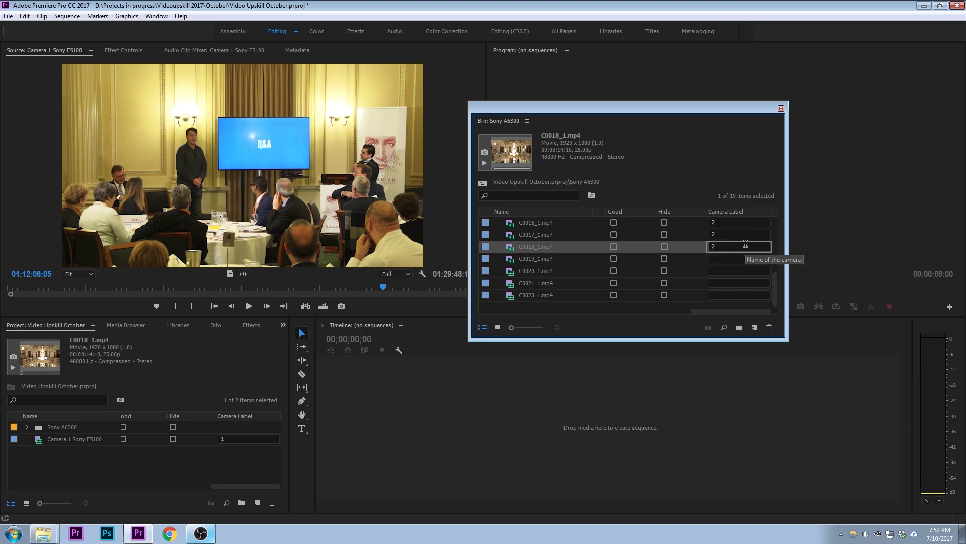
click(641, 183)
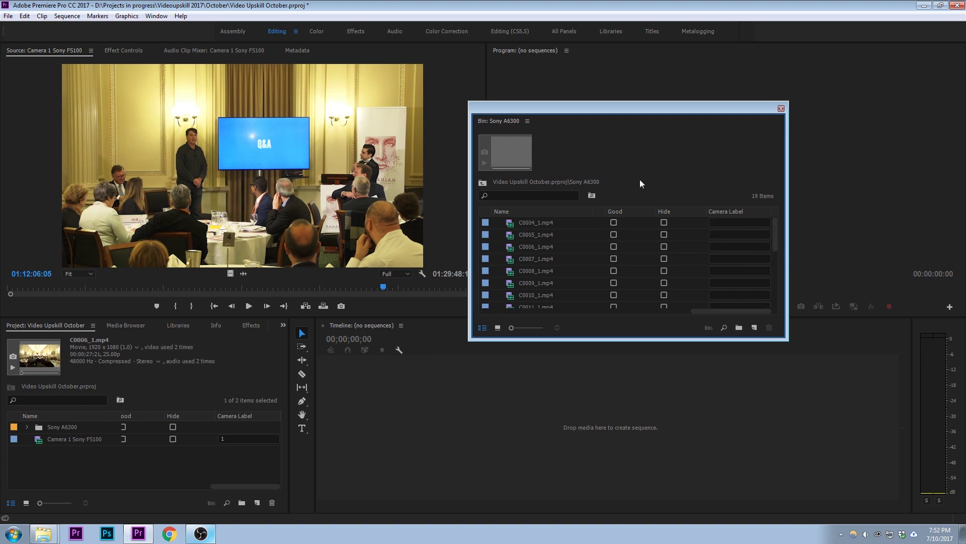
drag(651, 107, 306, 69)
- Switch to the Metalogging workspace and enable the Camera Label field in the Metadata panel's display settings
click(699, 31)
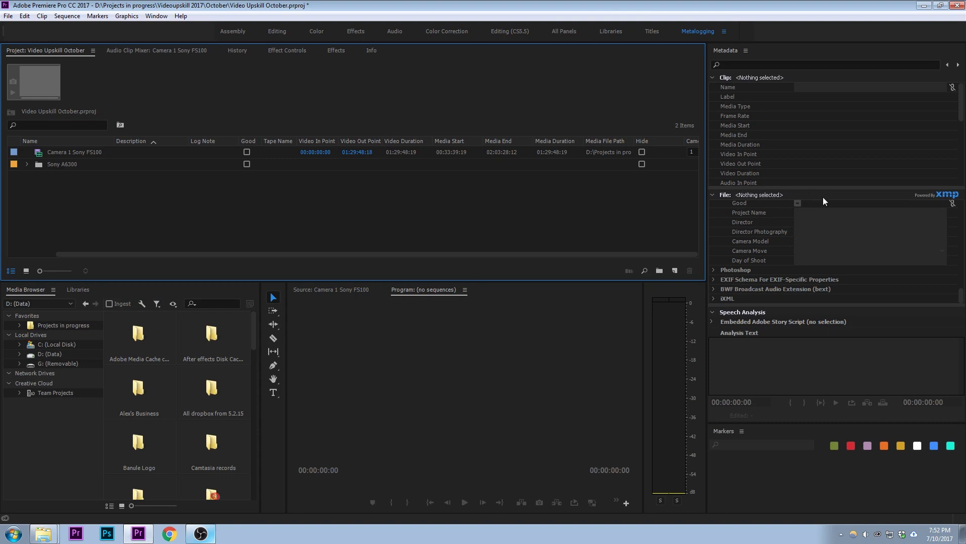
right_click(732, 51)
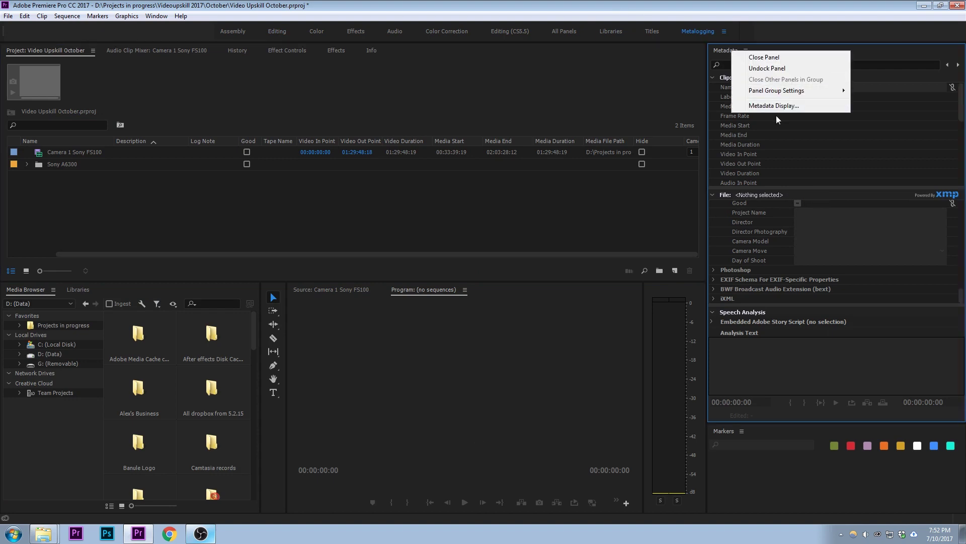
click(788, 107)
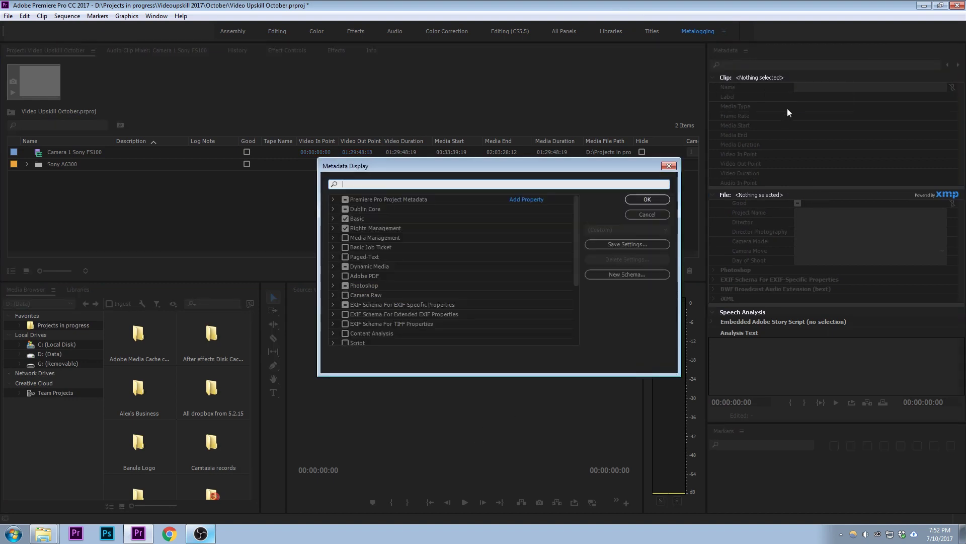
click(408, 182)
text(camera)
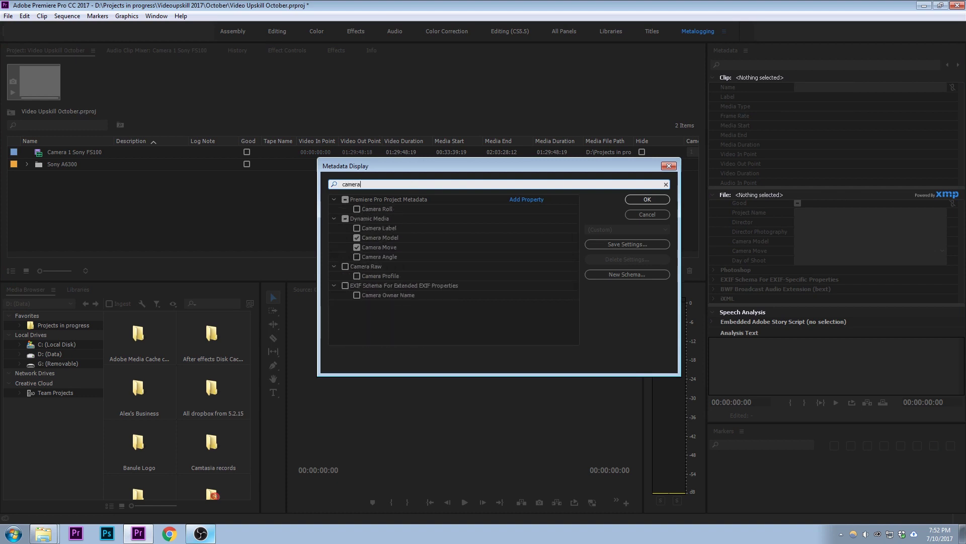
click(356, 229)
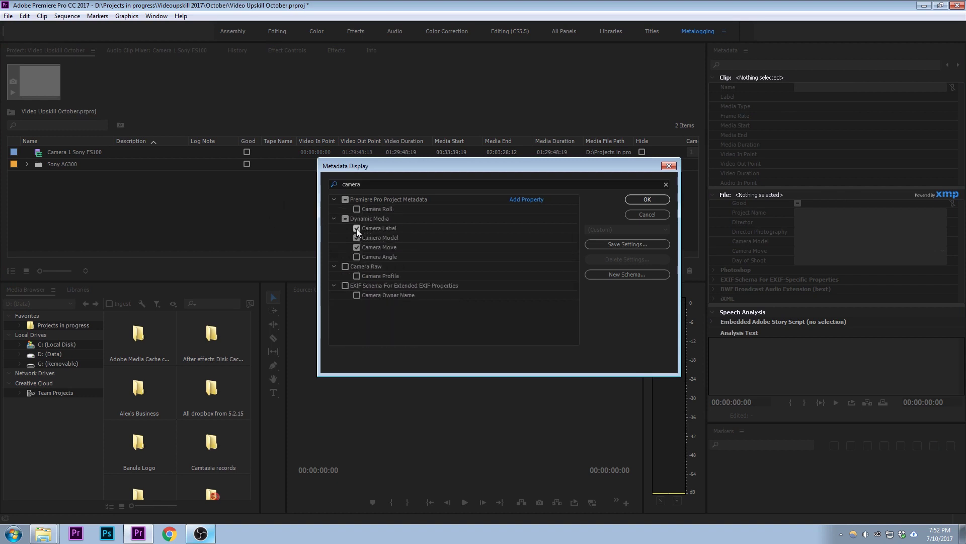
click(634, 199)
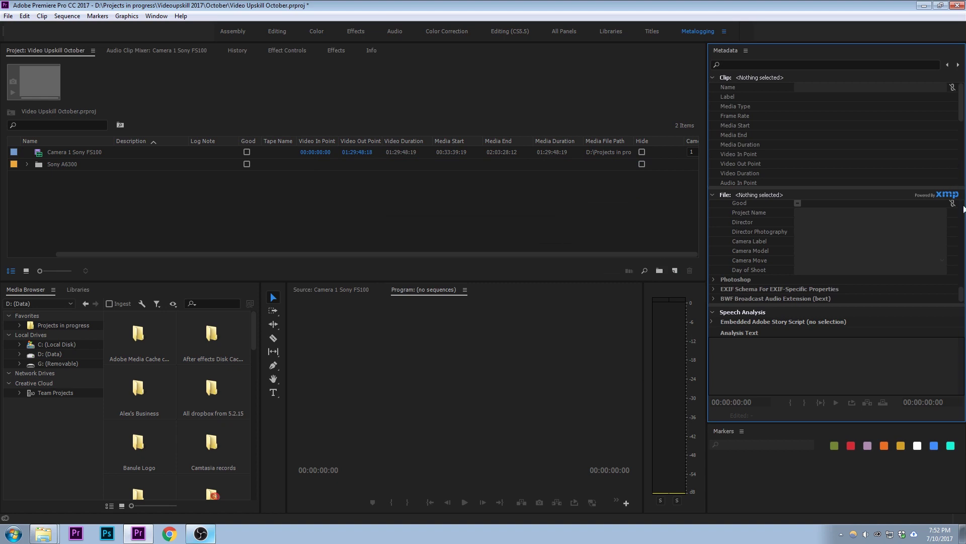
scroll(958, 291, down, 5)
scroll(962, 293, down, 5)
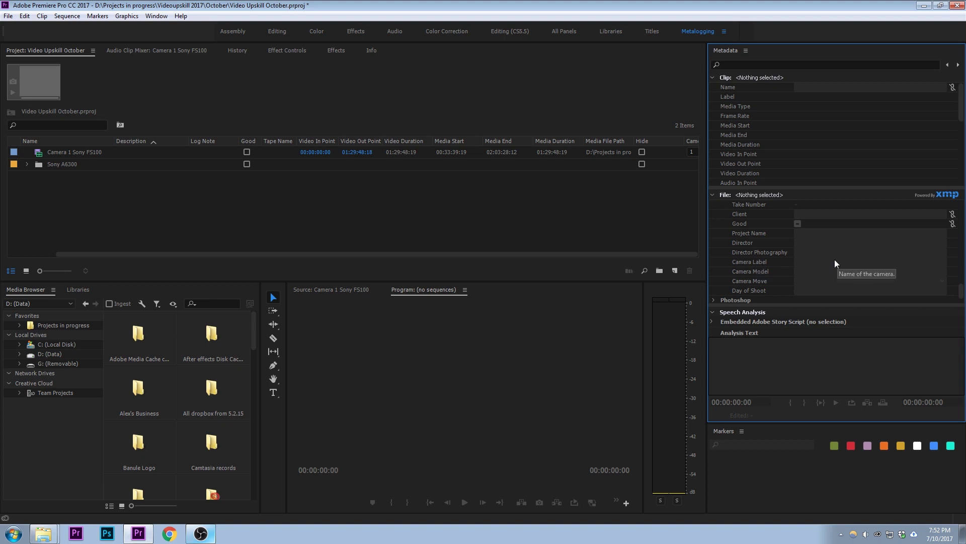
- Select all 19 clips in the Sony A6300 bin and enter Camera Label 2 in the Metadata panel
click(102, 204)
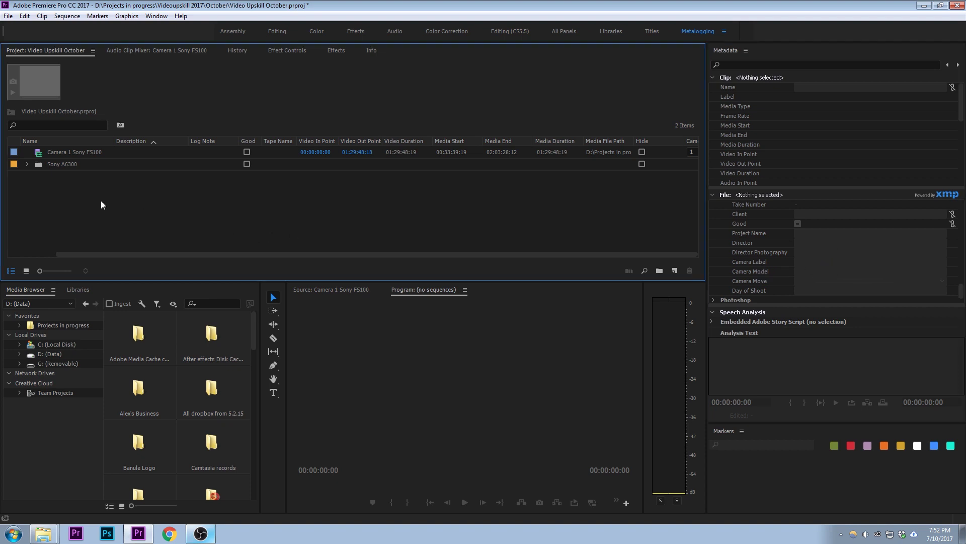
double_click(39, 164)
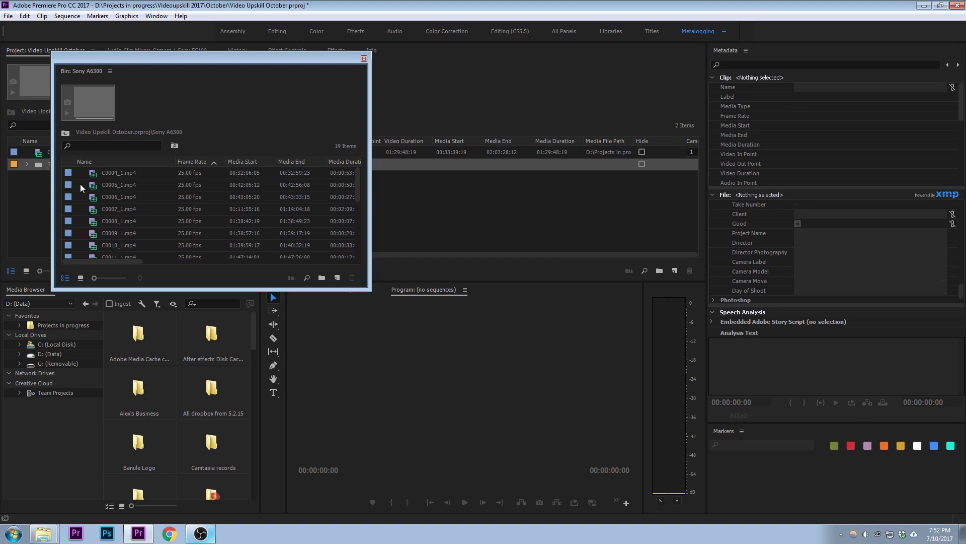
click(117, 198)
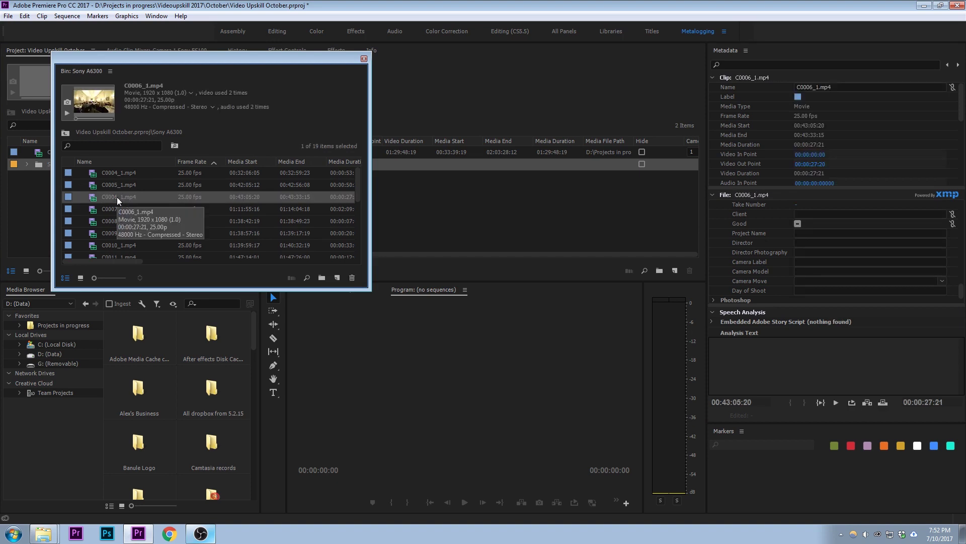
key(ctrl+a)
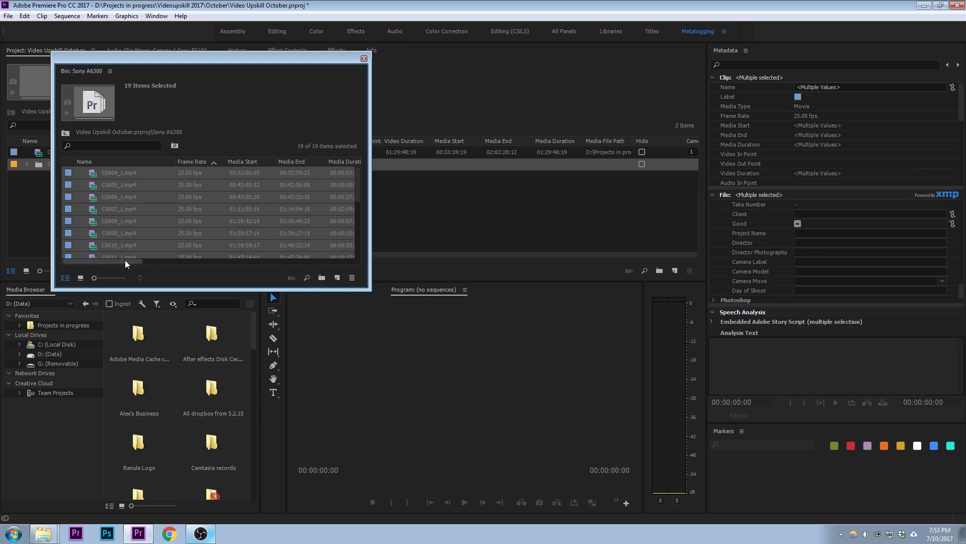
drag(125, 260, 352, 267)
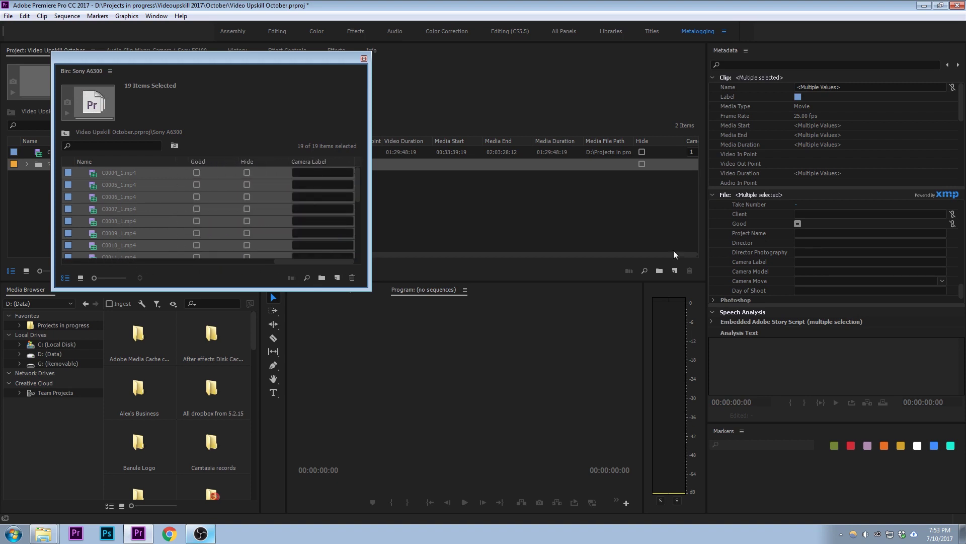
click(804, 261)
key(Return)
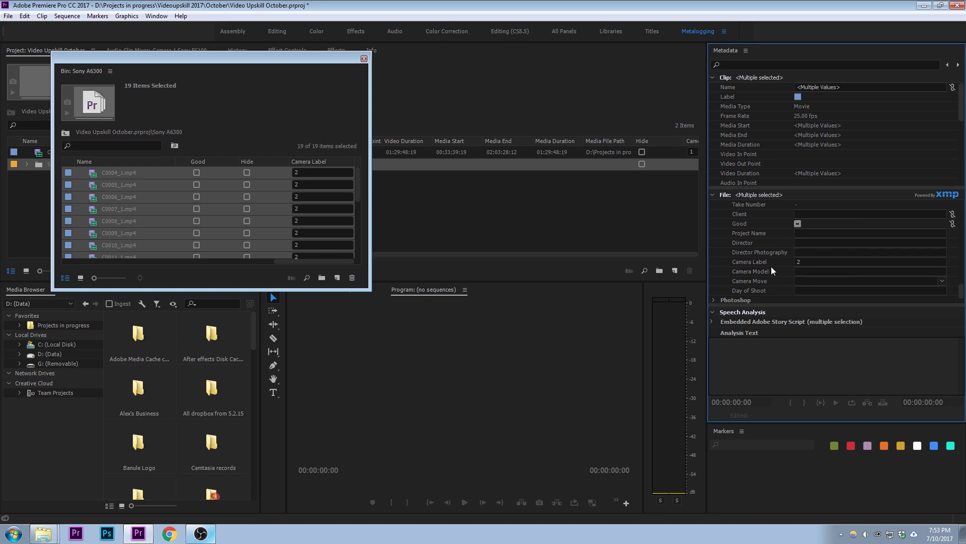
drag(358, 183, 362, 189)
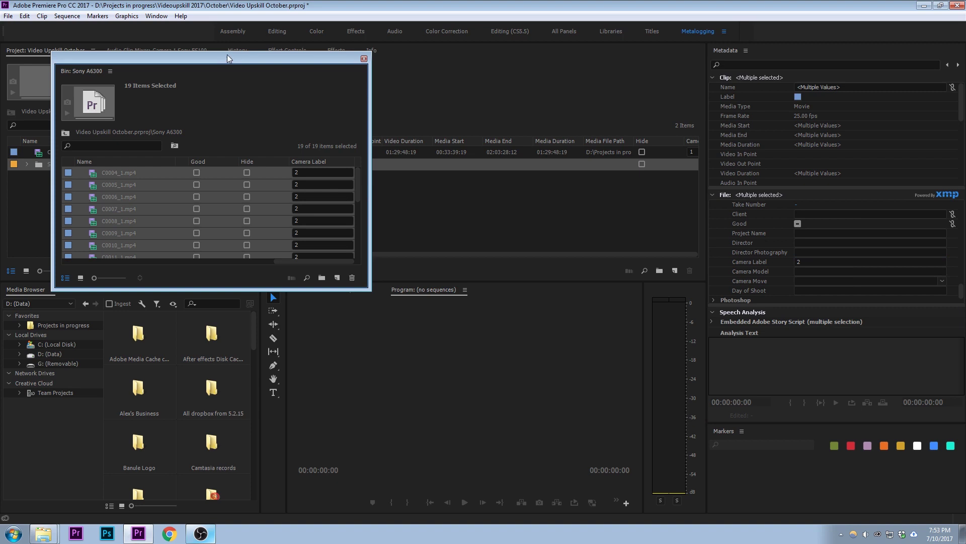
drag(227, 55, 436, 59)
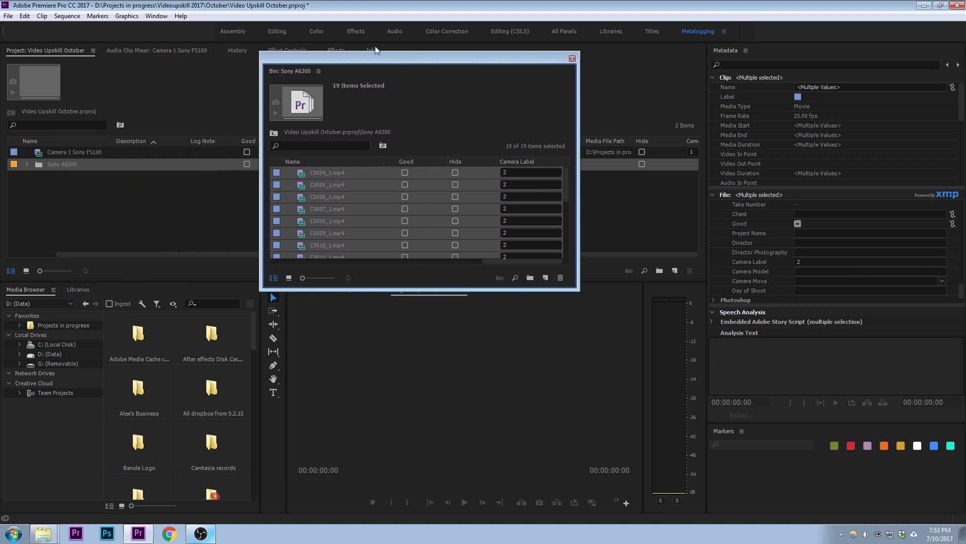
- Switch to the Editing workspace and select all 20 clips in the Sony A6300 bin
click(280, 32)
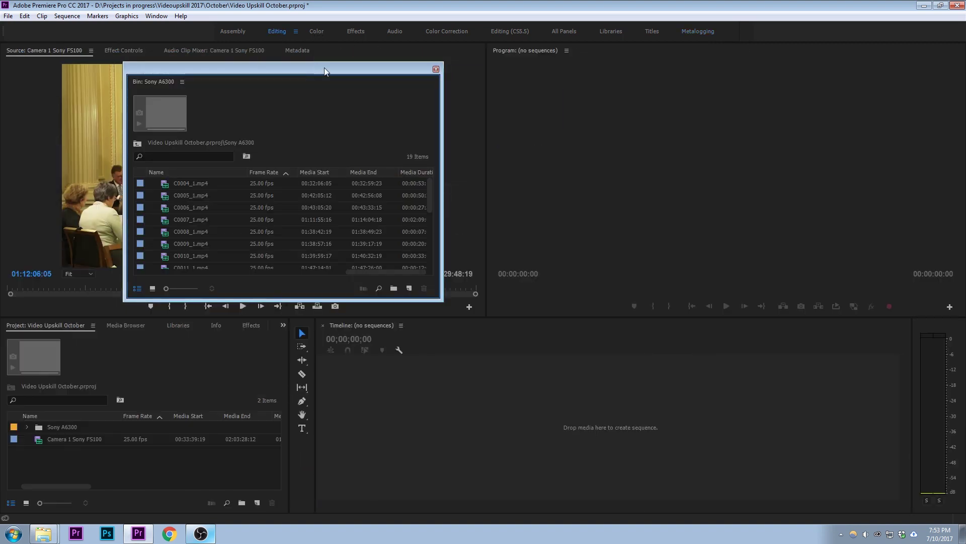
drag(324, 68, 529, 67)
click(65, 437)
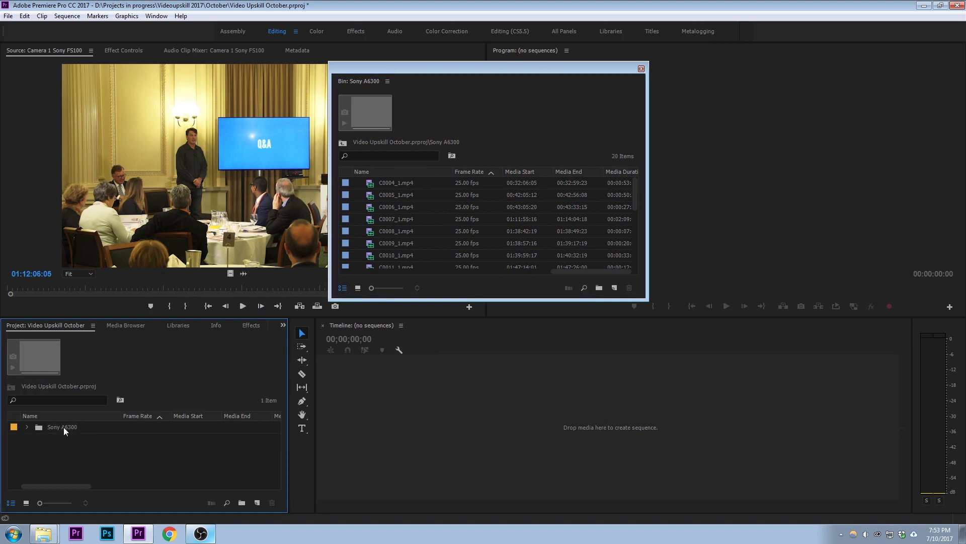
scroll(409, 213, down, 5)
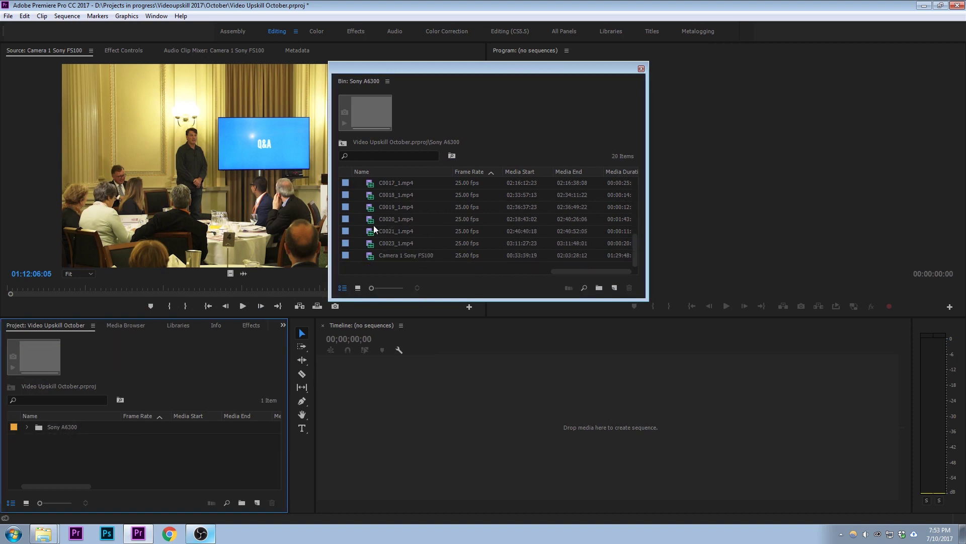
click(387, 257)
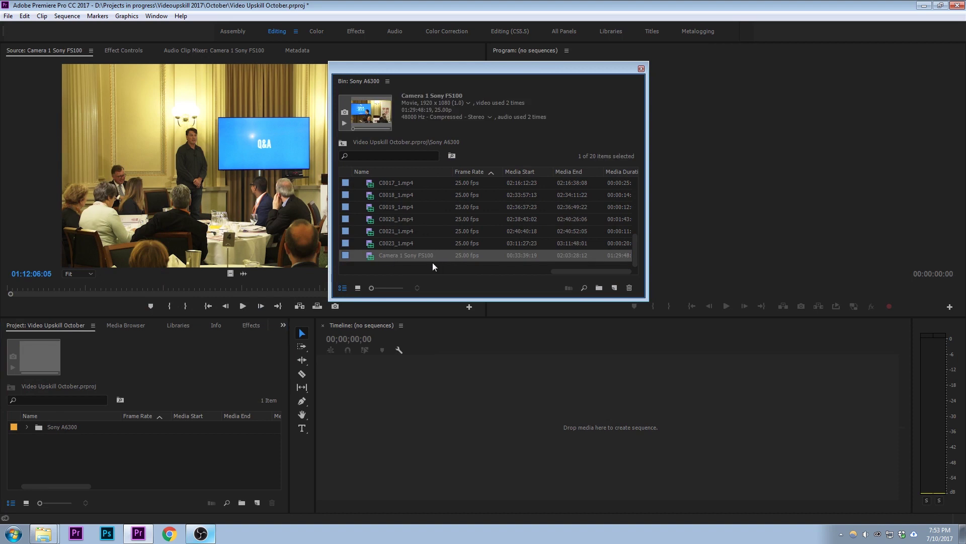
key(ctrl+a)
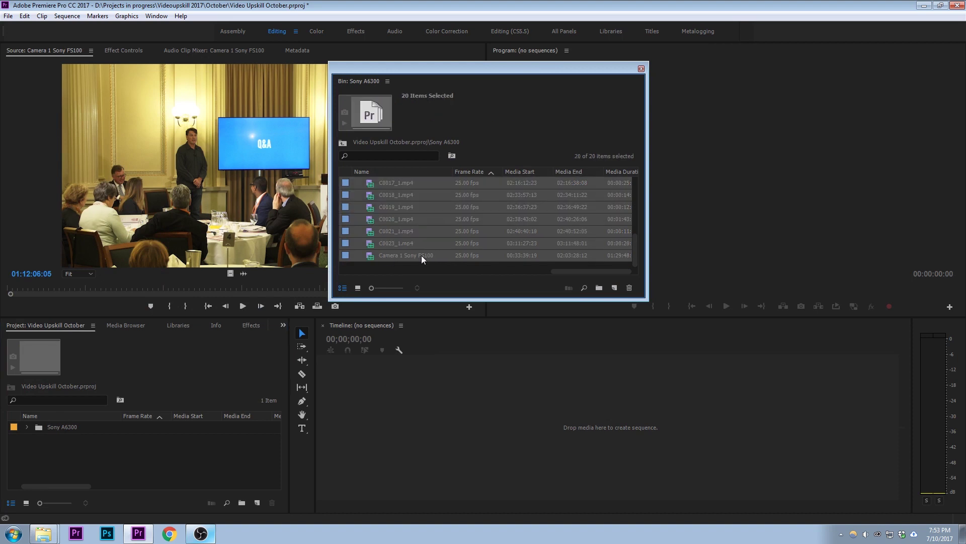
- Create one multi-camera source sequence synced by Timecode, with tracks assigned by Camera Label
right_click(421, 255)
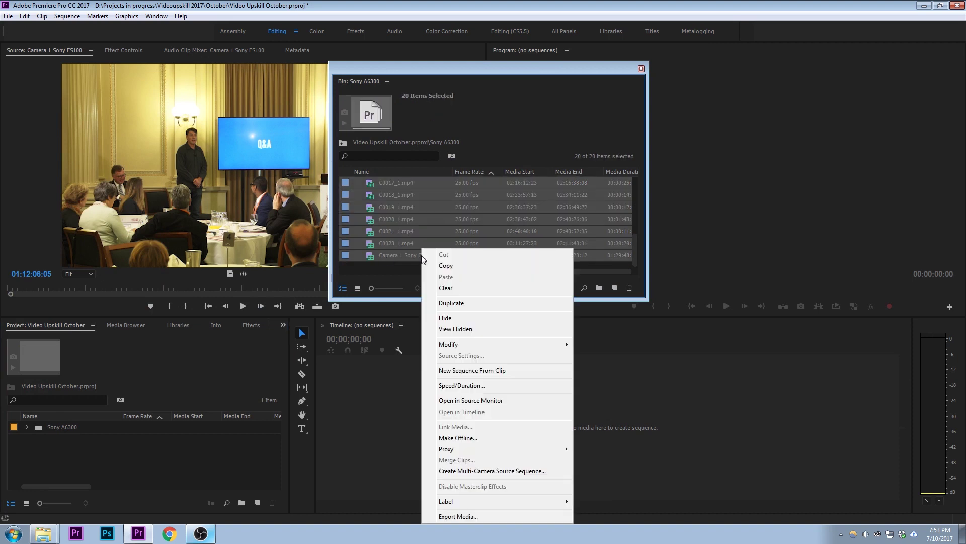
click(548, 472)
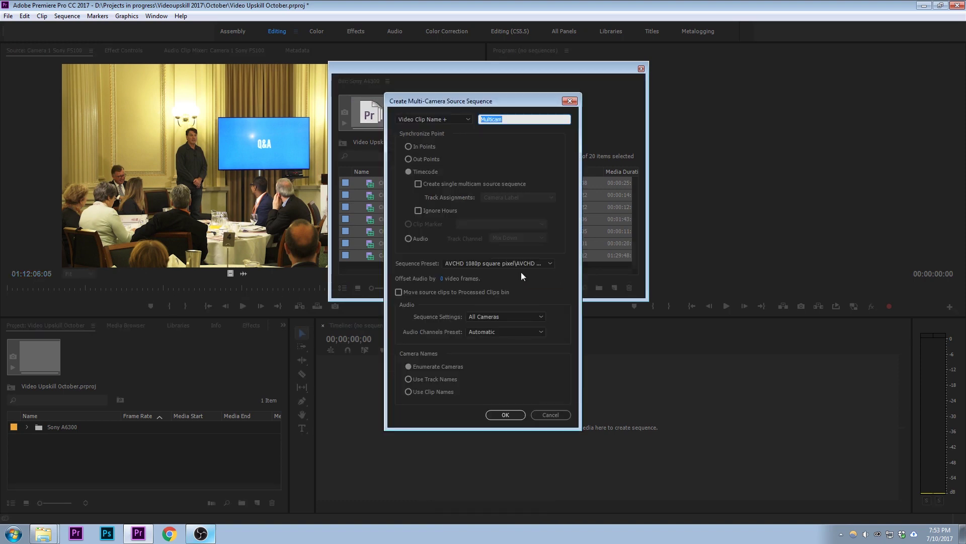
click(418, 173)
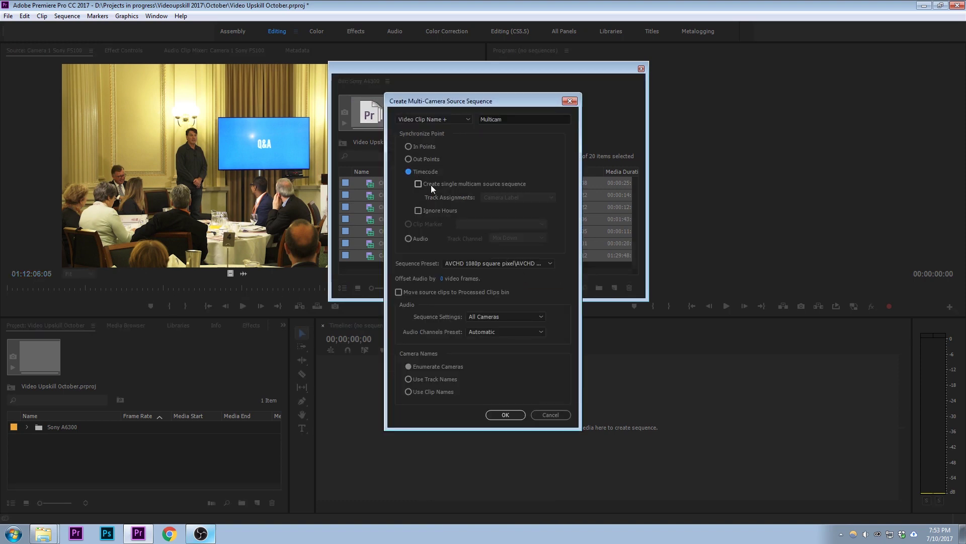
click(427, 185)
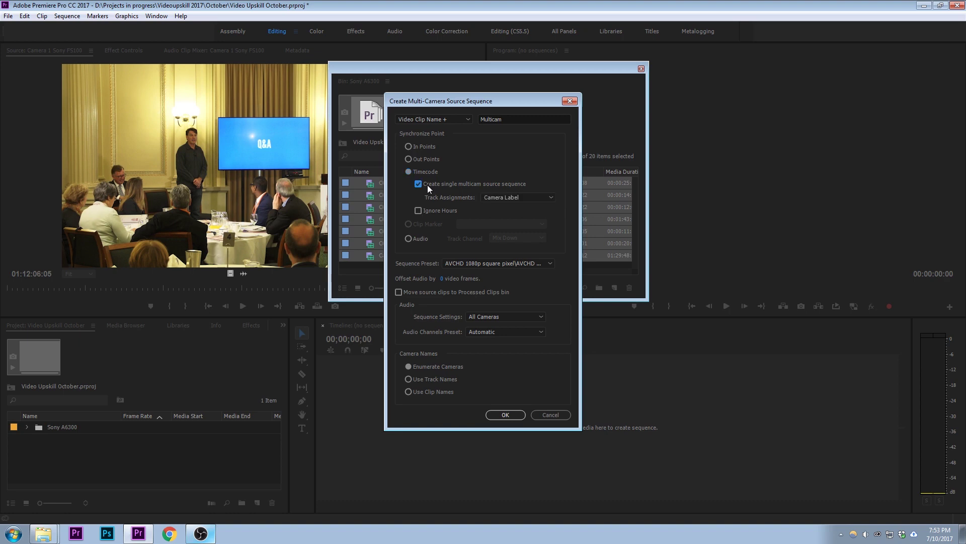
click(491, 200)
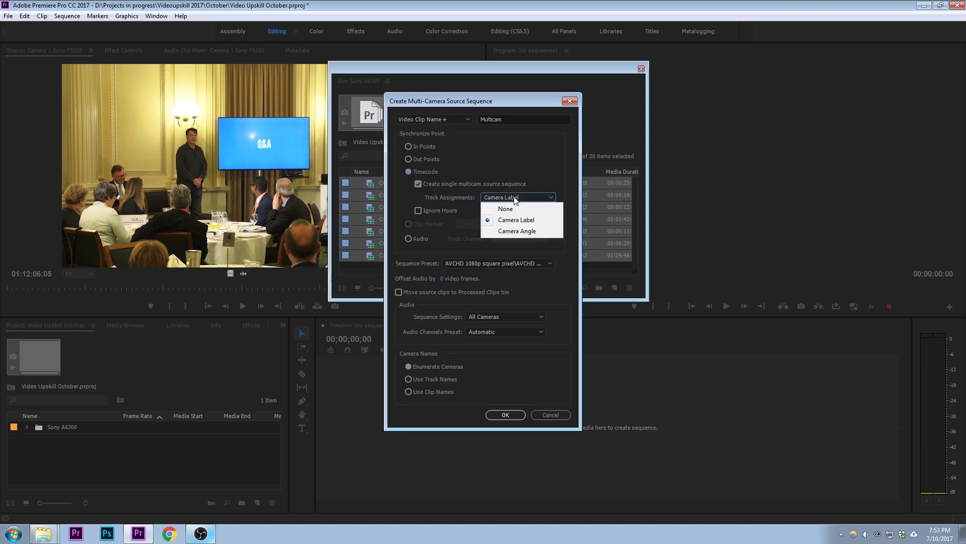
click(539, 222)
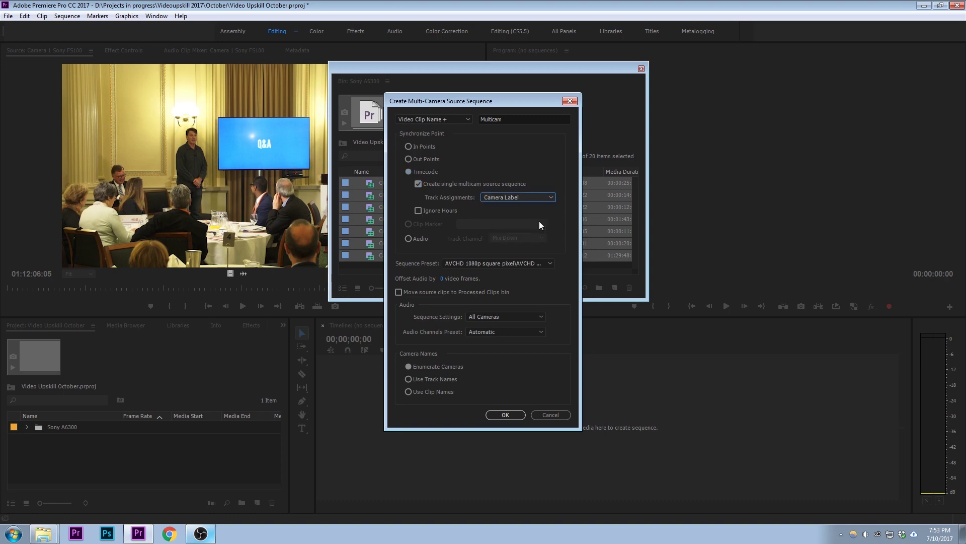
click(507, 415)
- Open the Camera 1 Sony FS100Multicam sequence in the timeline
click(387, 256)
right_click(387, 255)
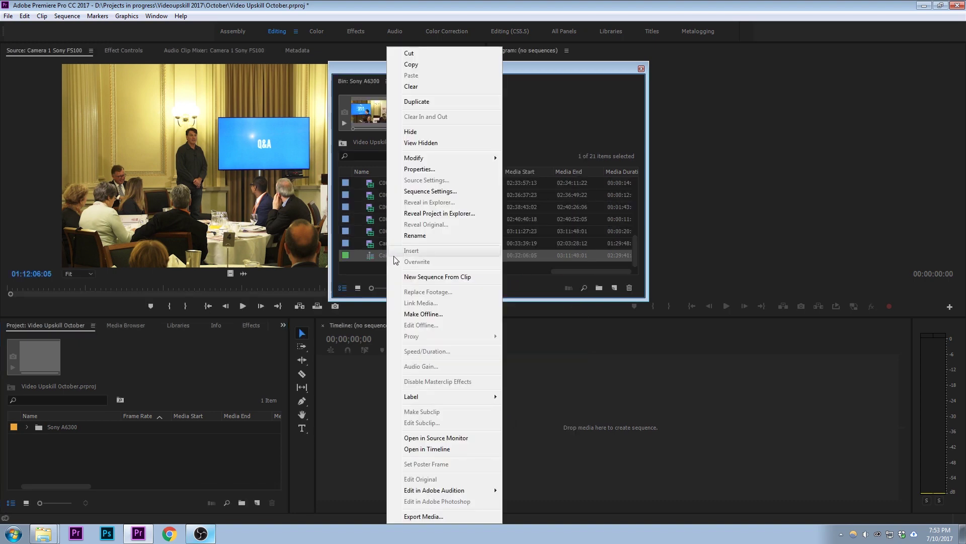
click(440, 449)
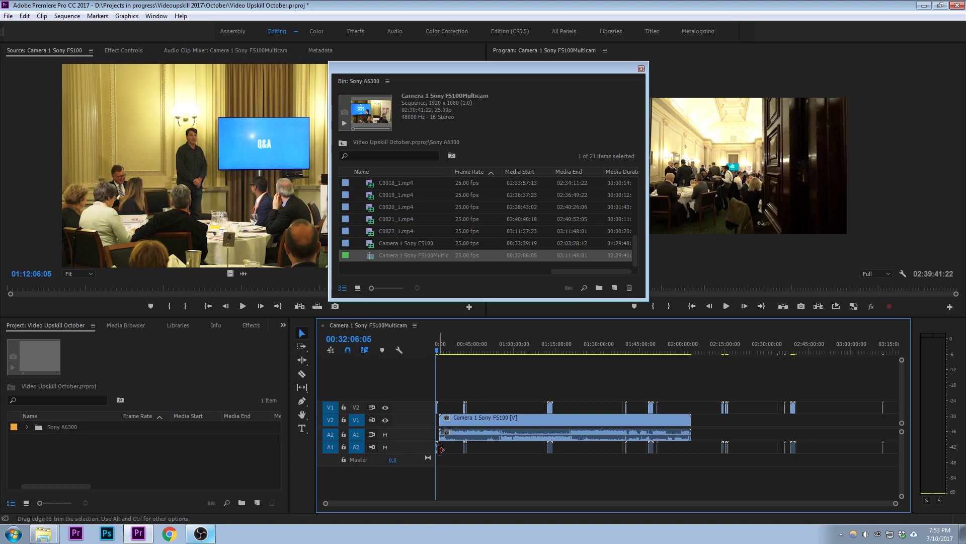
click(464, 349)
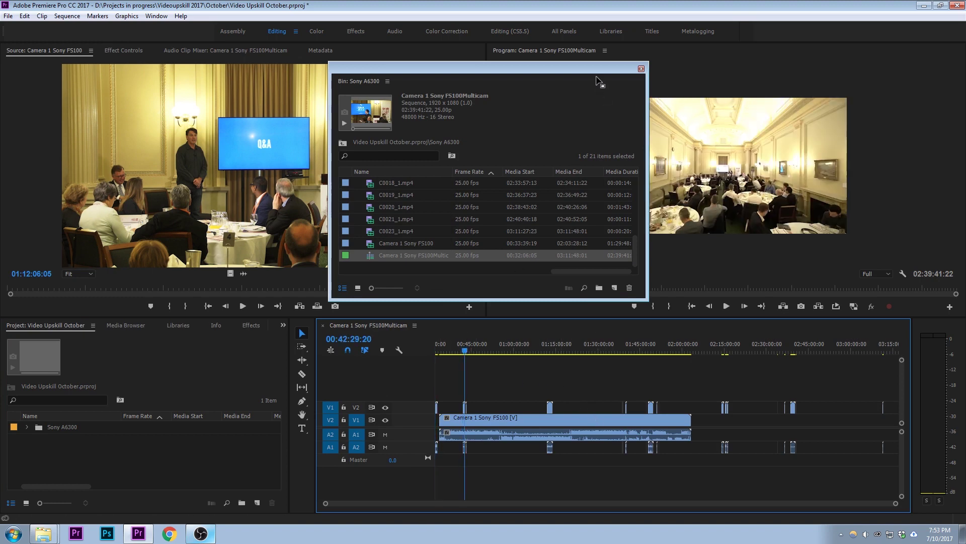
drag(604, 72, 209, 362)
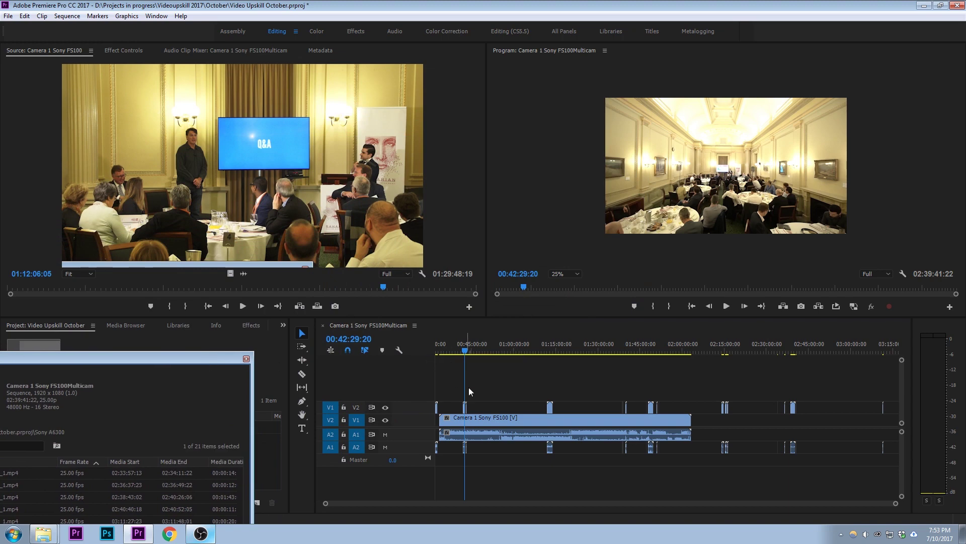
- Jump to 01:12:25:08 and 01:13:20:11, zooming in and out to check the camera angles
click(496, 386)
click(550, 345)
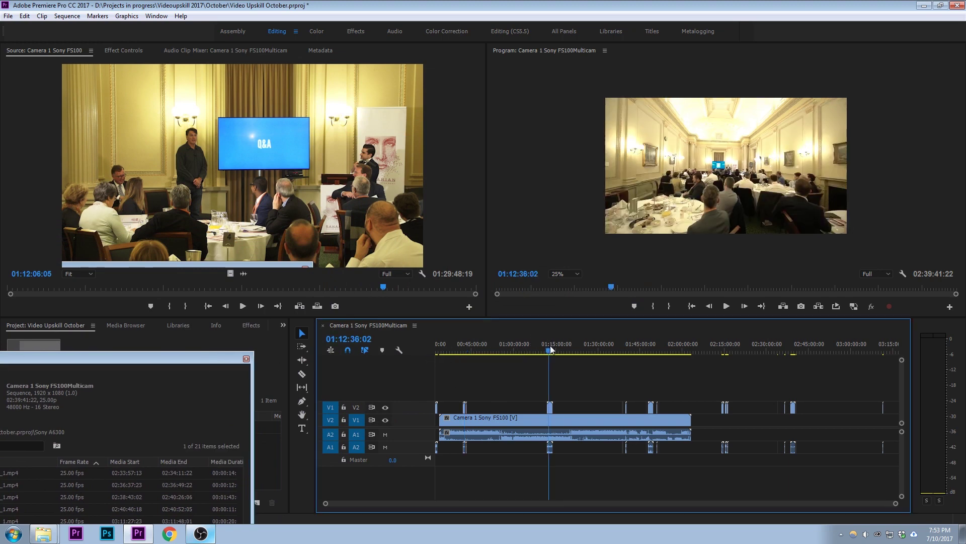
key(=)
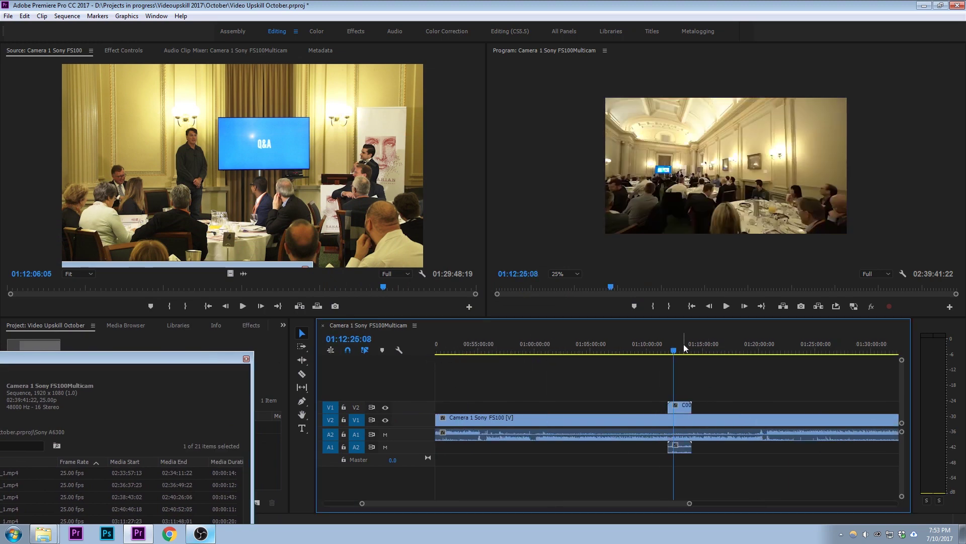
click(684, 344)
key(backslash)
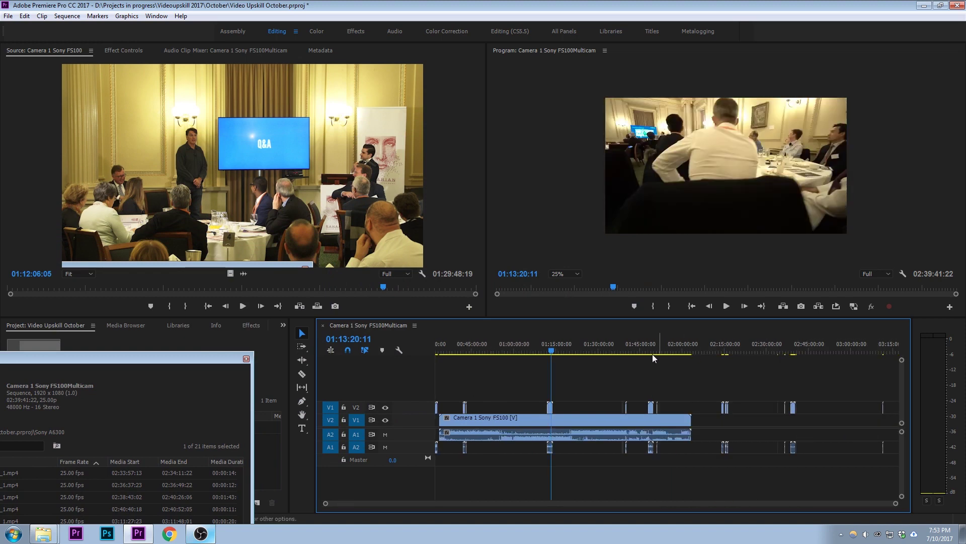
click(587, 345)
click(618, 345)
drag(618, 344, 796, 350)
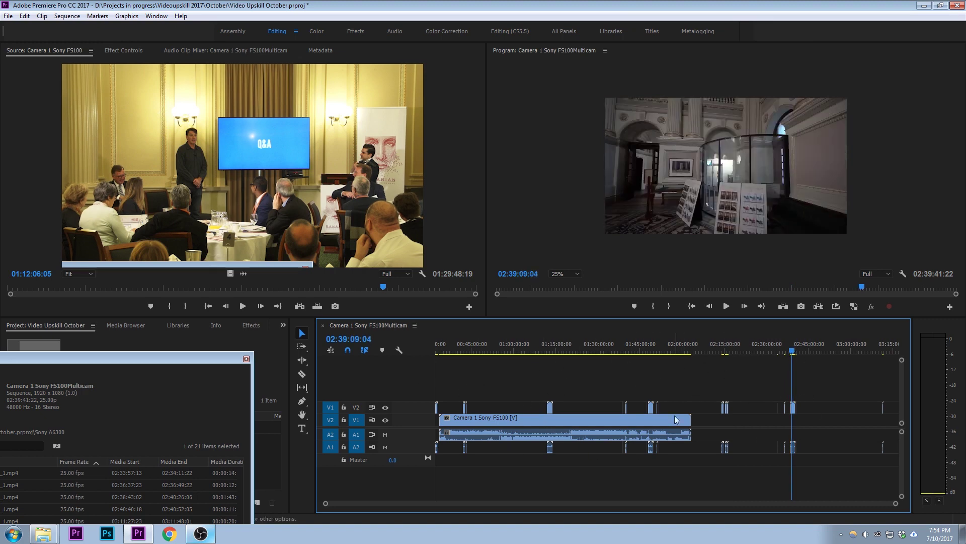
key(Up)
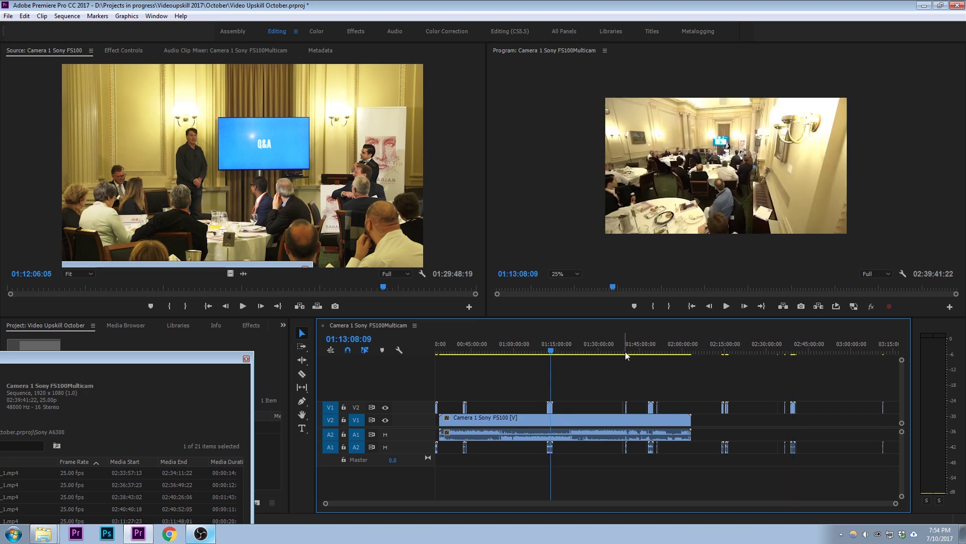